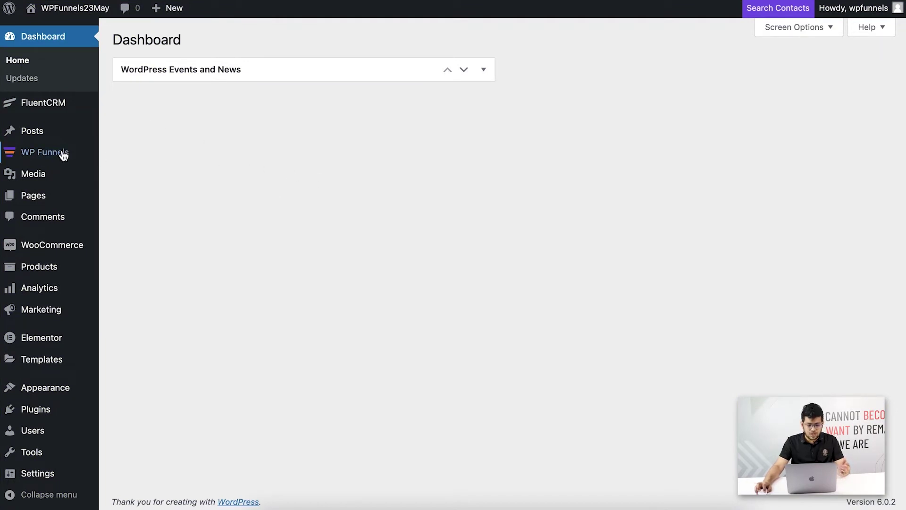
Open the Ken Follet Book funnel for editing and pan so all four steps show.
click(131, 154)
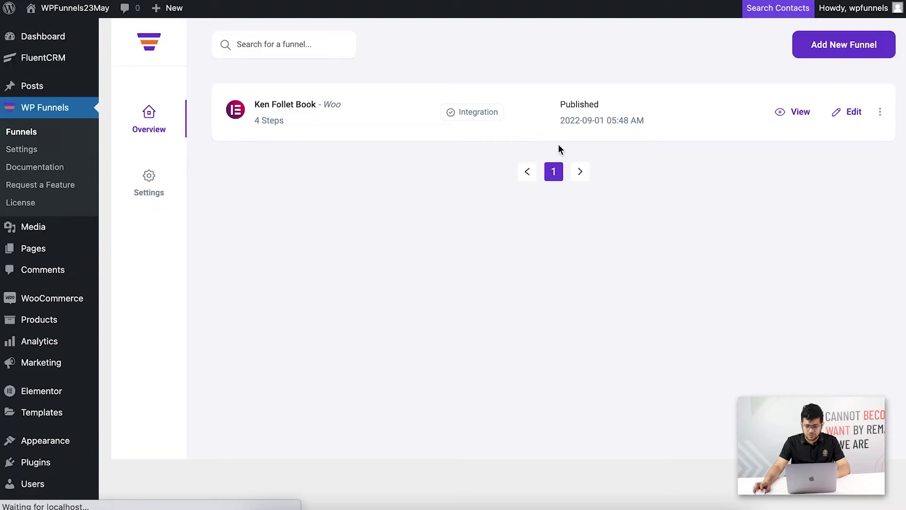
click(849, 116)
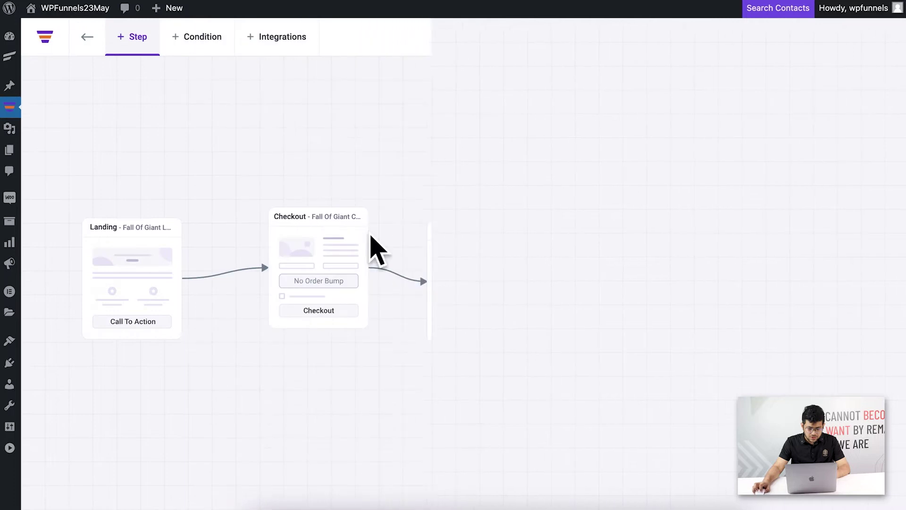
click(390, 381)
drag(390, 380, 435, 331)
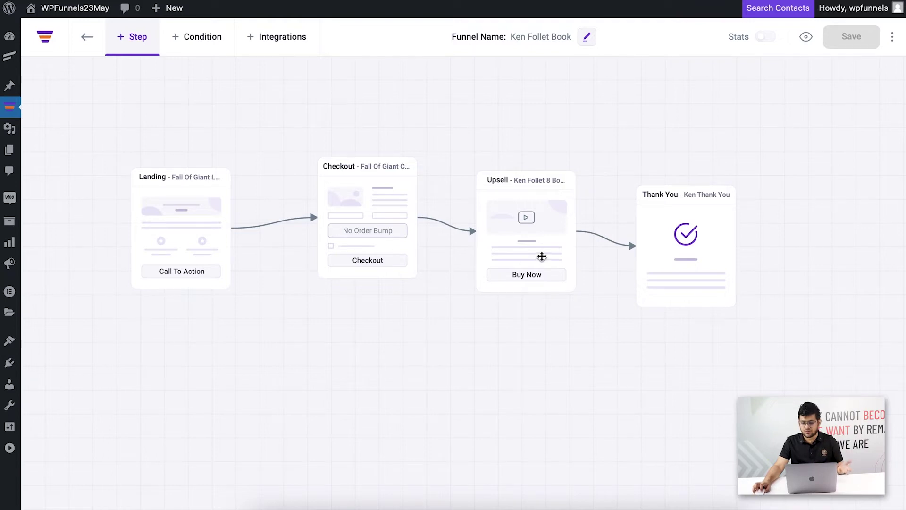
click(425, 318)
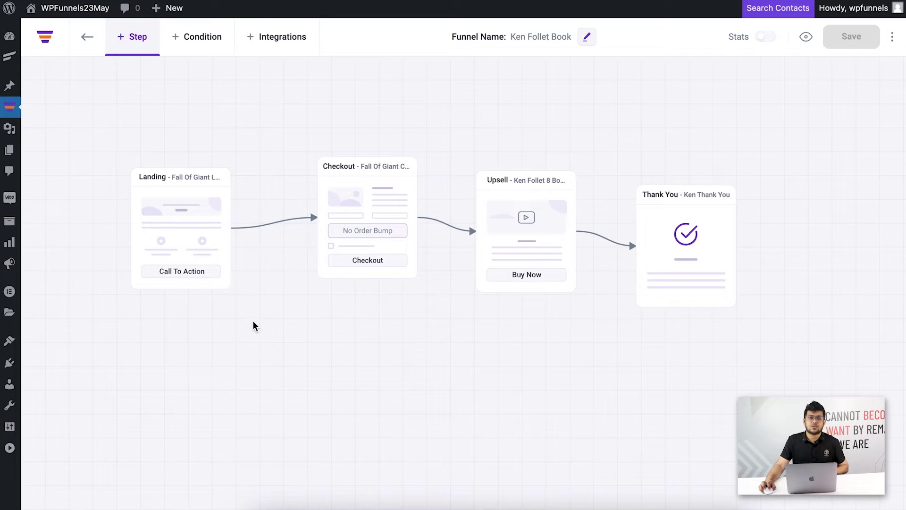
mouse_move(186, 225)
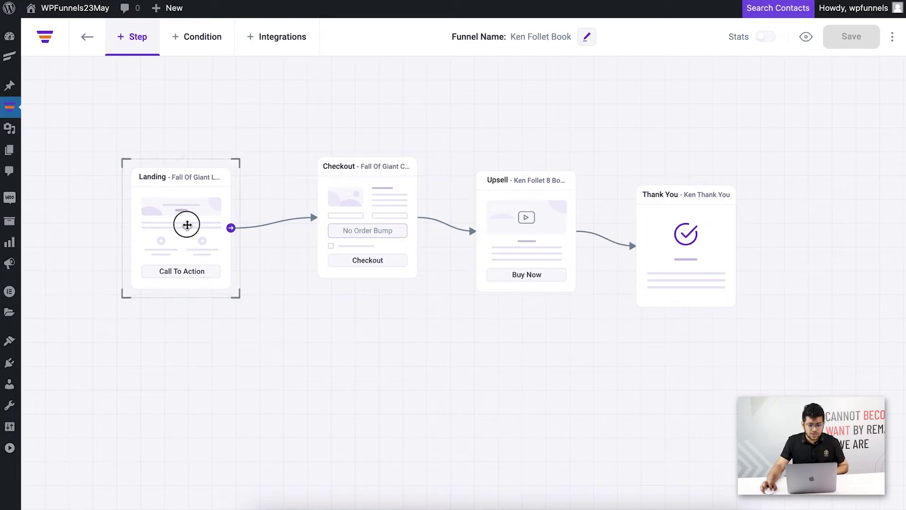
click(153, 134)
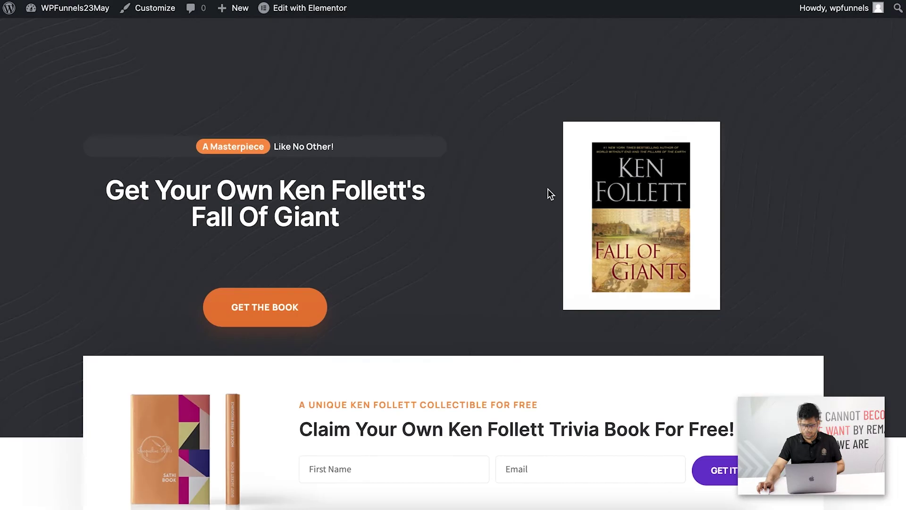
scroll(550, 194, down, 3)
scroll(549, 194, down, 2)
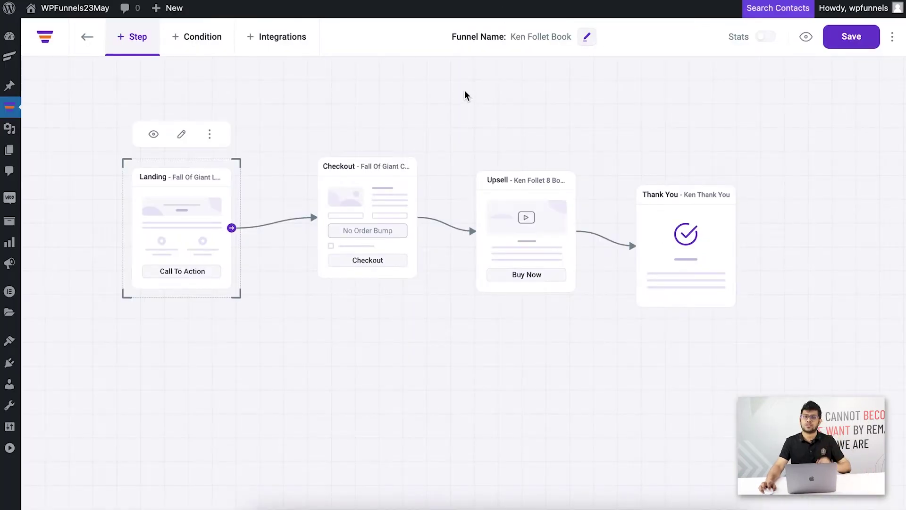
click(464, 95)
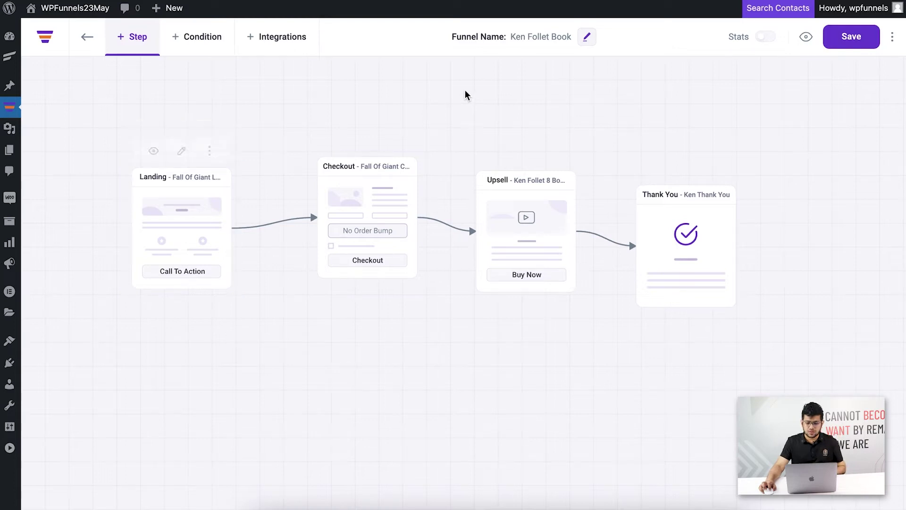
click(519, 196)
click(515, 140)
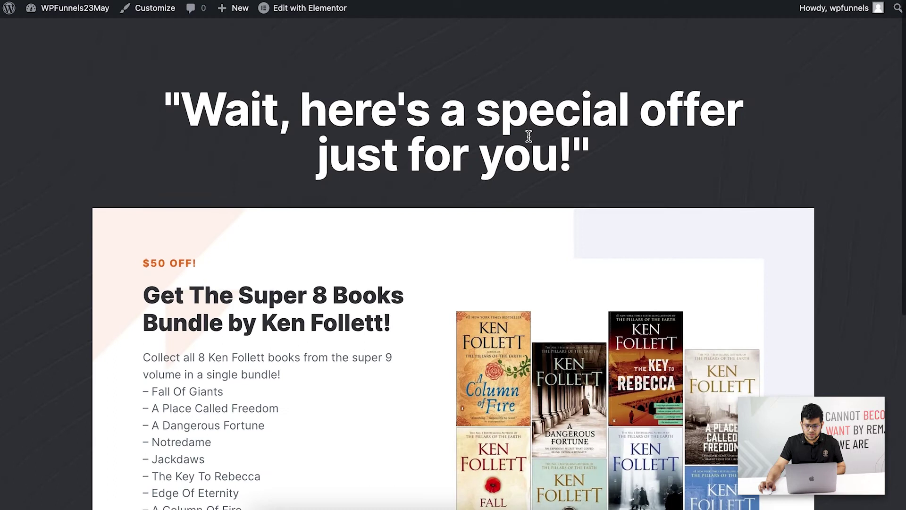
scroll(530, 139, down, 7)
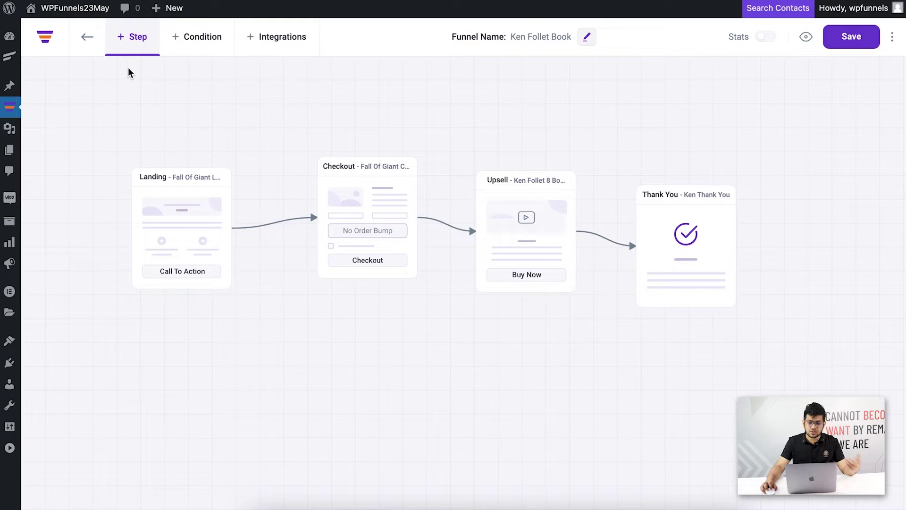
mouse_move(9, 55)
right_click(48, 94)
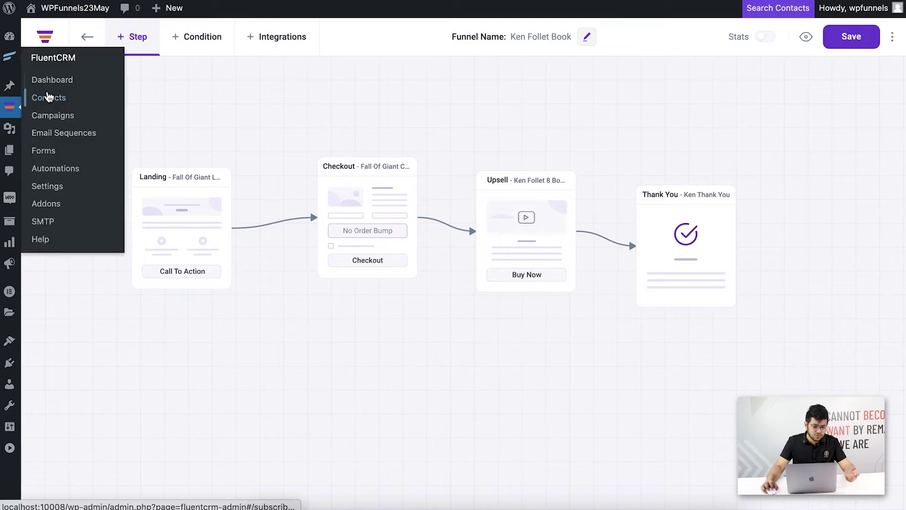
click(324, 105)
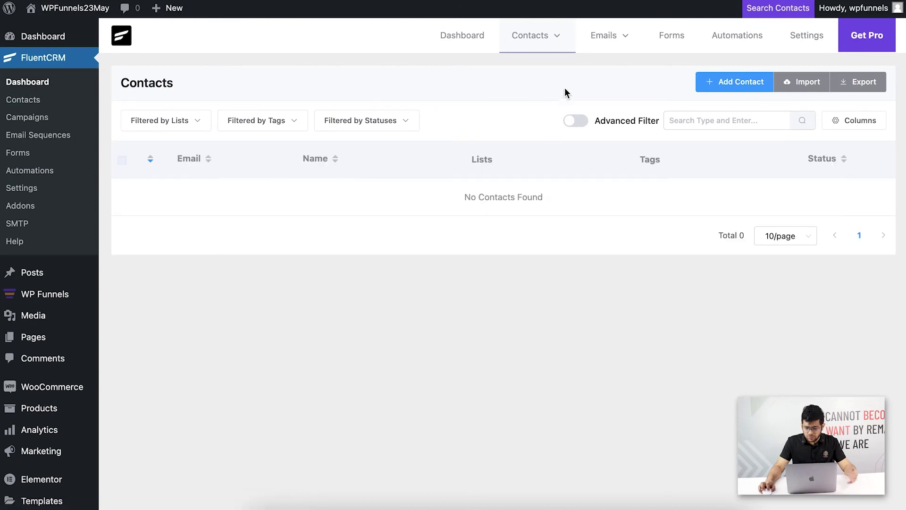
mouse_move(546, 39)
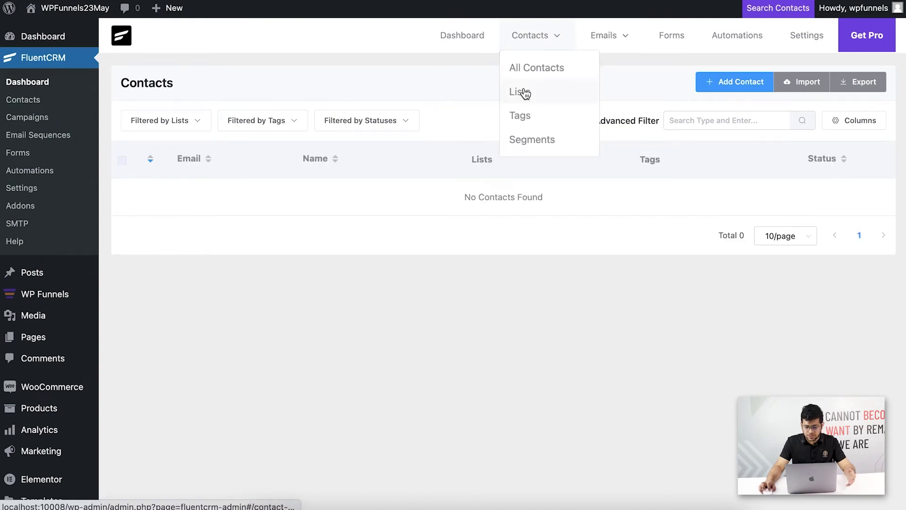
click(523, 91)
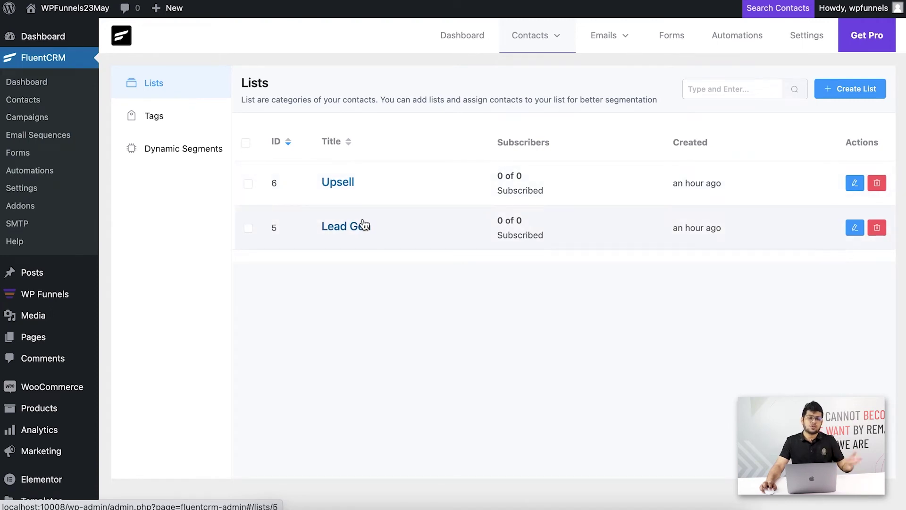
mouse_move(522, 48)
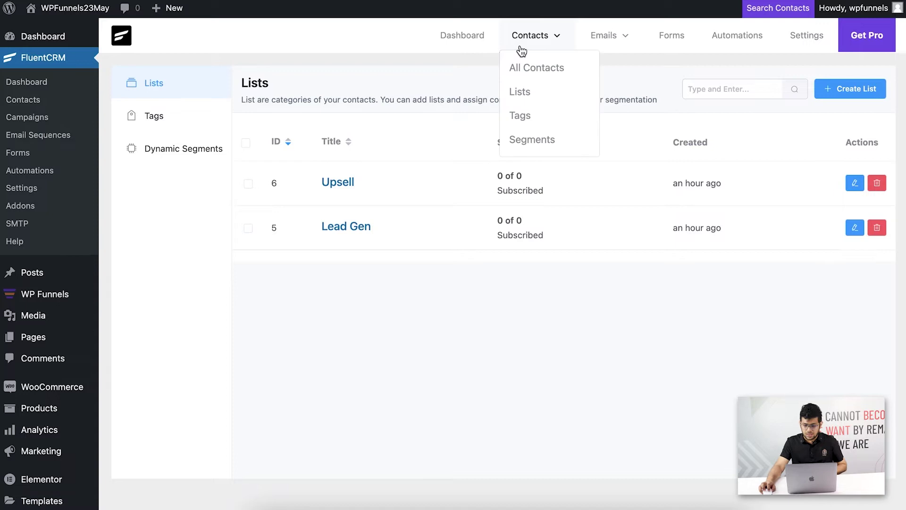
click(522, 115)
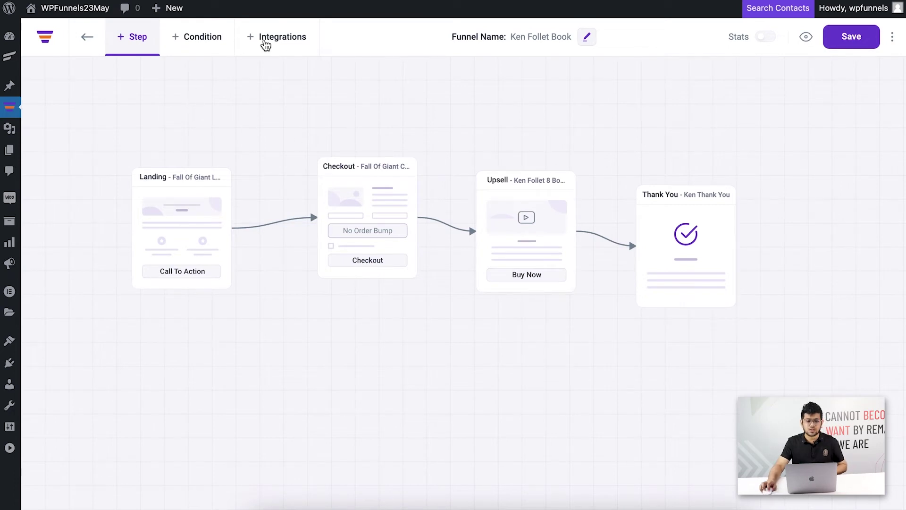
Create a funnel integration and connect it to Fluent CRM.
click(263, 41)
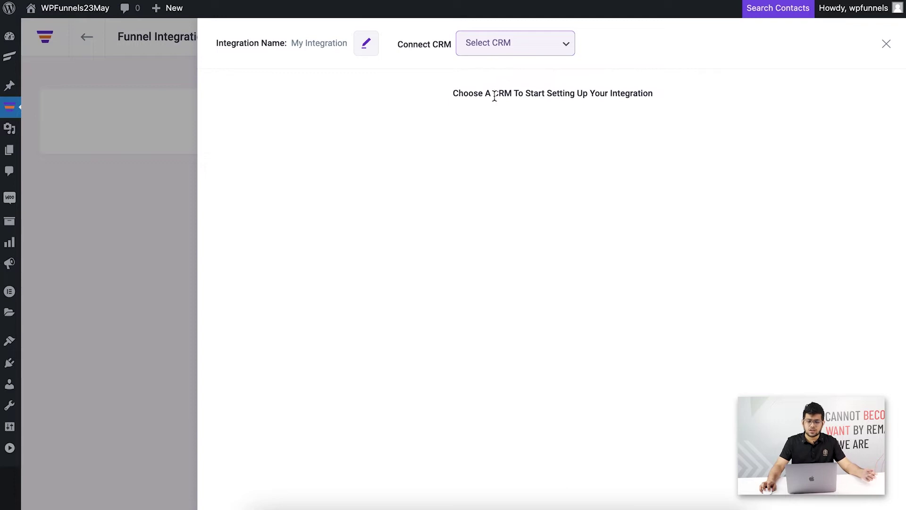
click(517, 50)
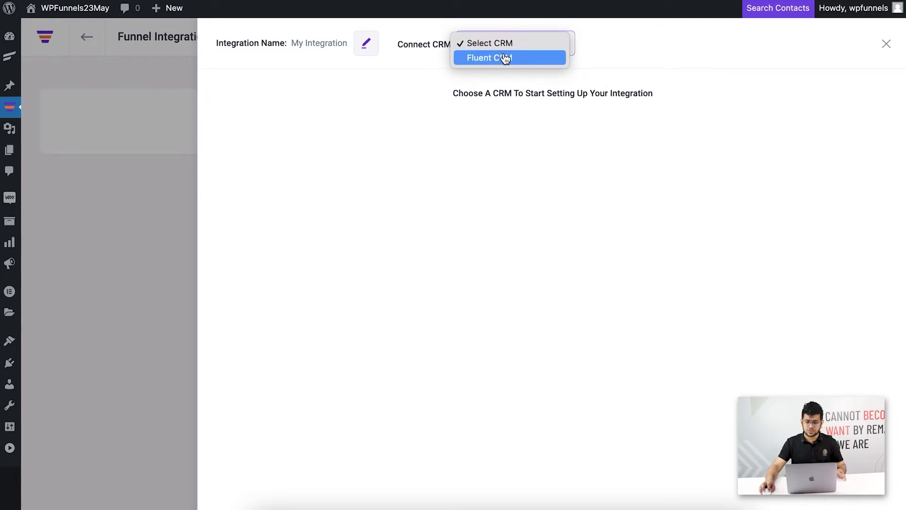
click(506, 57)
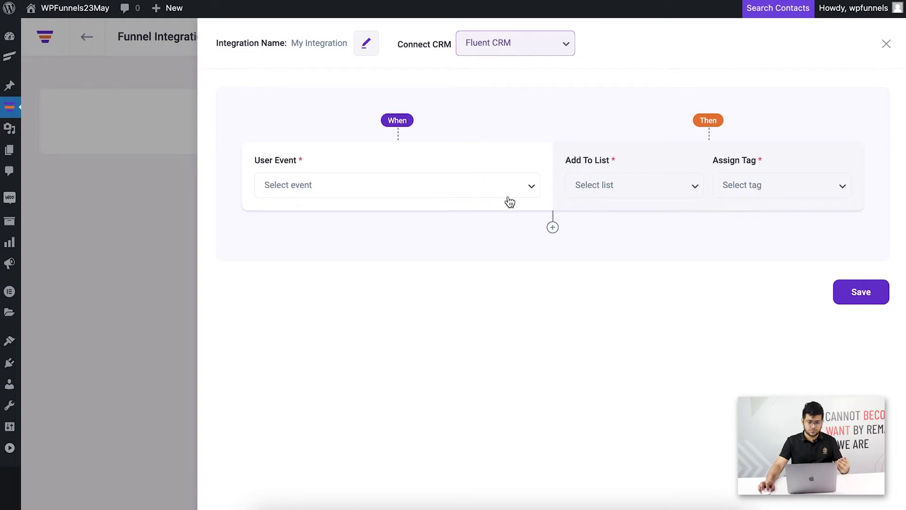
Set the first rule's user event to After Opt-in Form Submit.
click(499, 184)
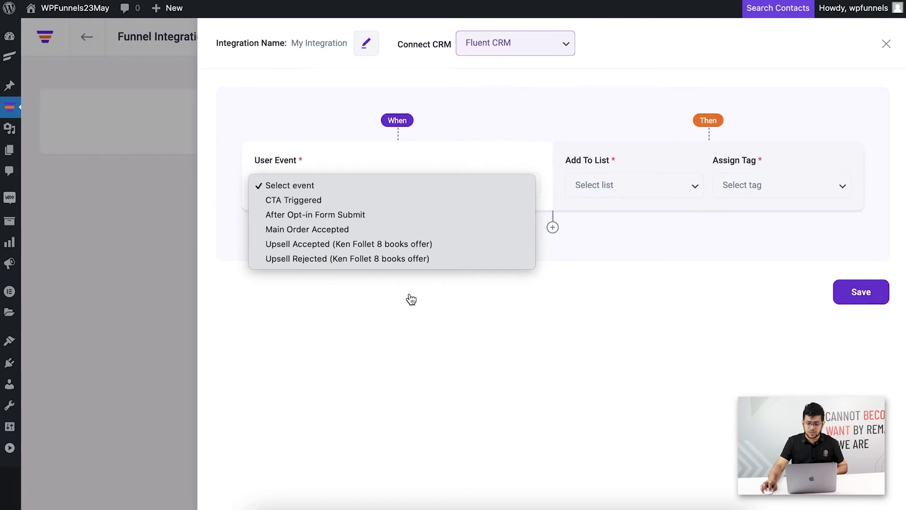
click(412, 324)
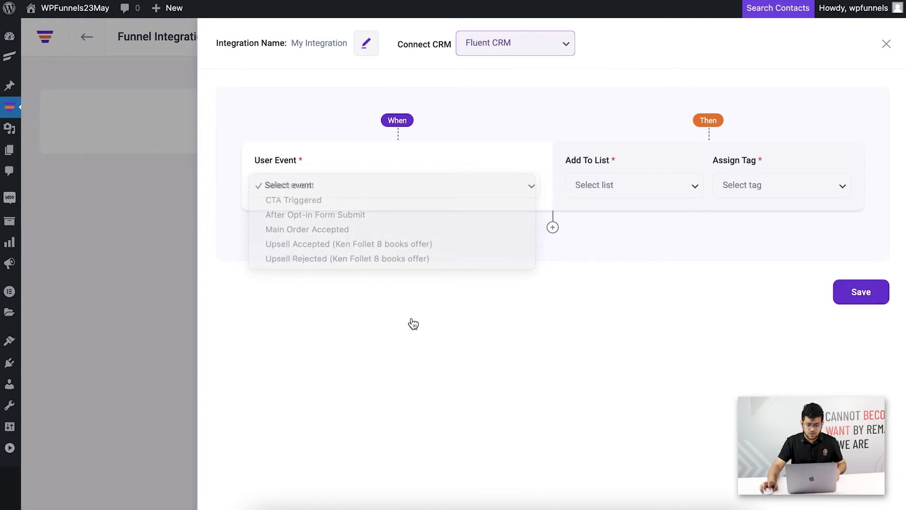
click(375, 187)
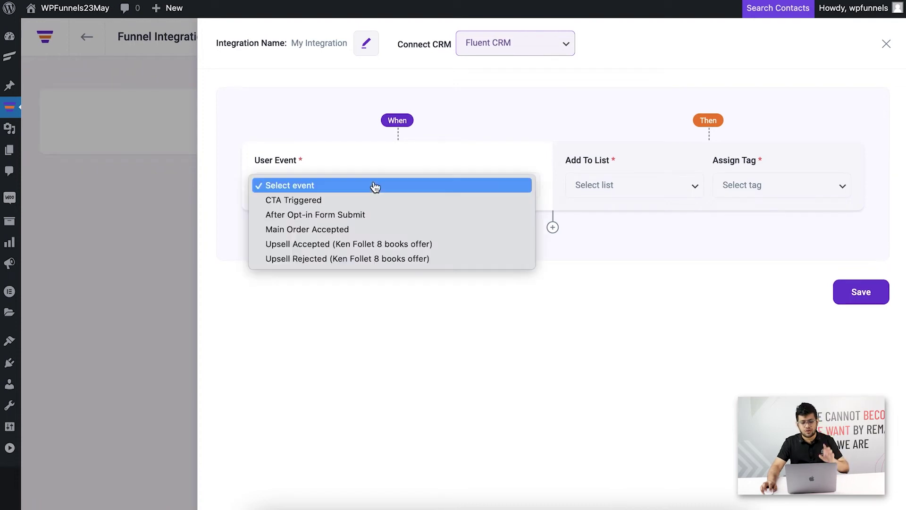
click(323, 215)
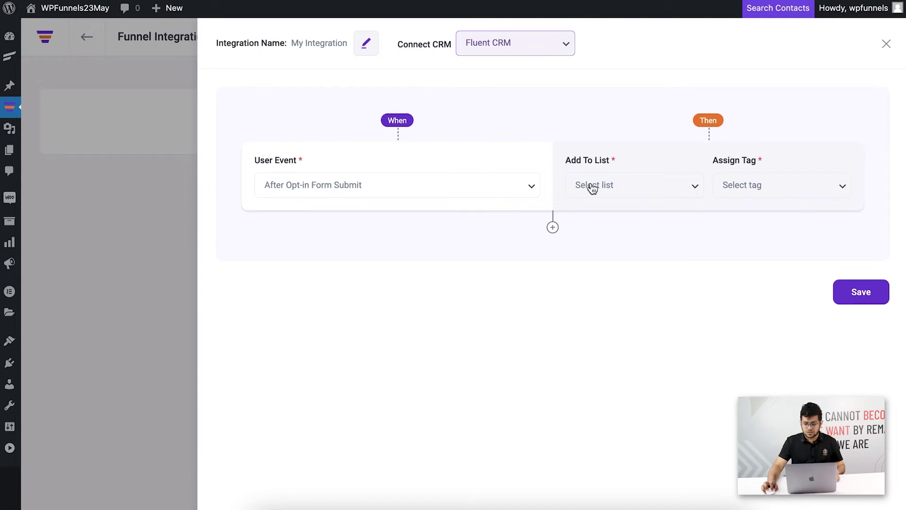
Add opt-in contacts to the Lead Gen list with tag opt-in, then add a second rule.
click(662, 193)
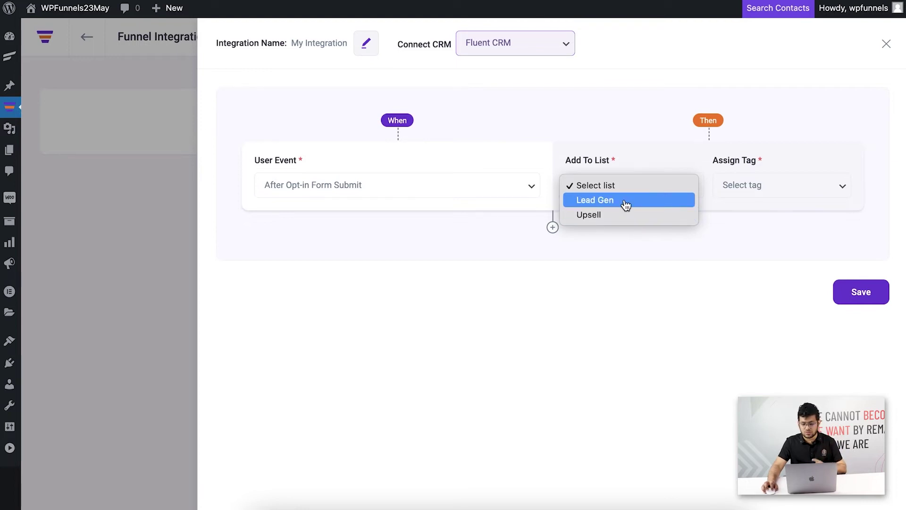
click(616, 204)
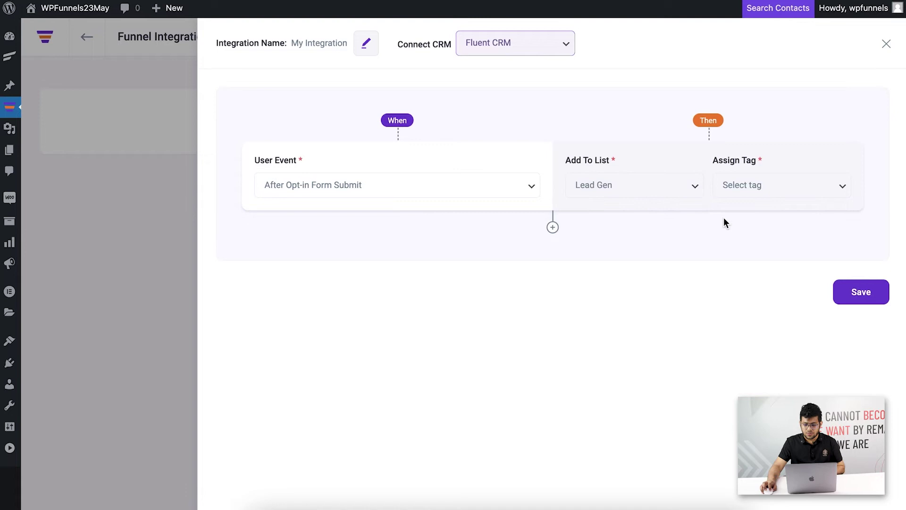
click(759, 185)
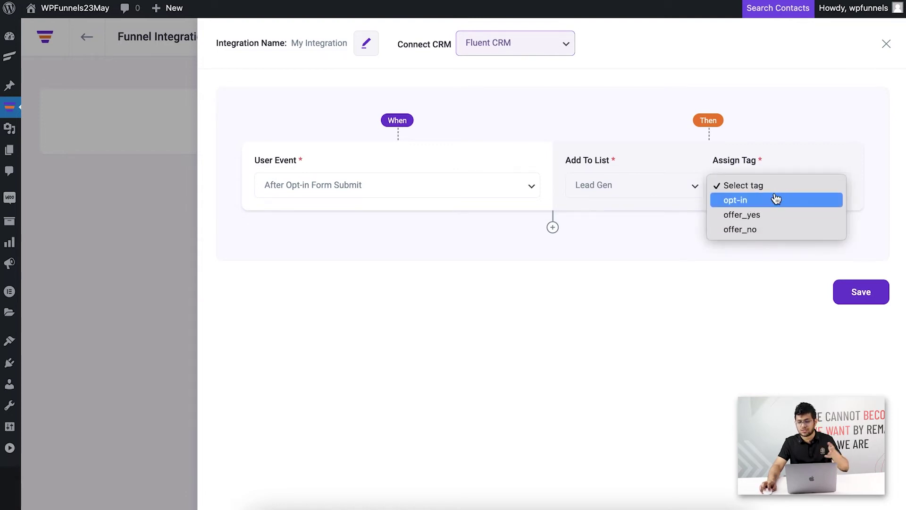
click(776, 201)
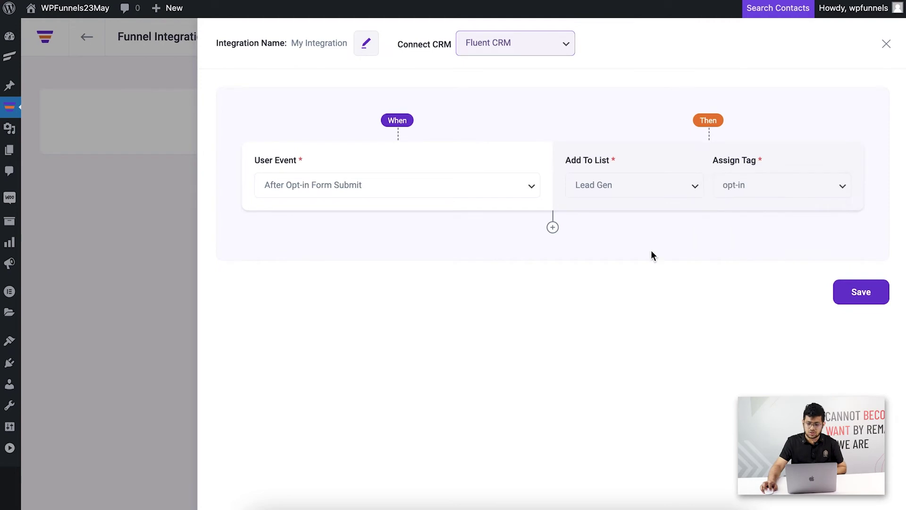
click(553, 228)
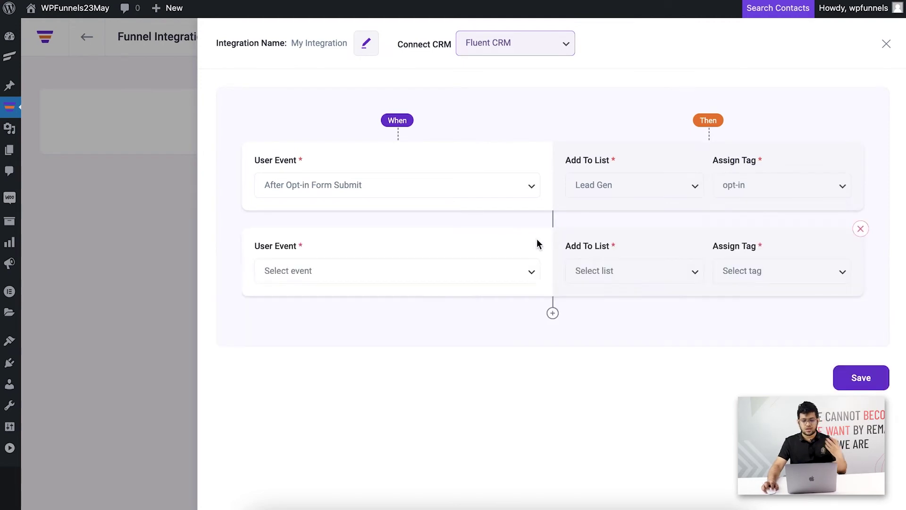
Set rule two to Upsell Rejected (Ken Follet 8 books), list Upsell, tag offer_no, and save.
click(430, 281)
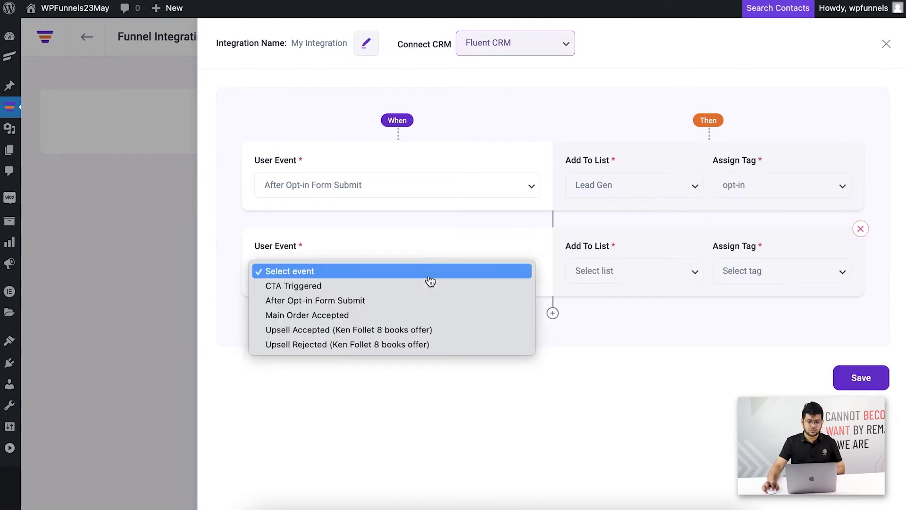
click(373, 346)
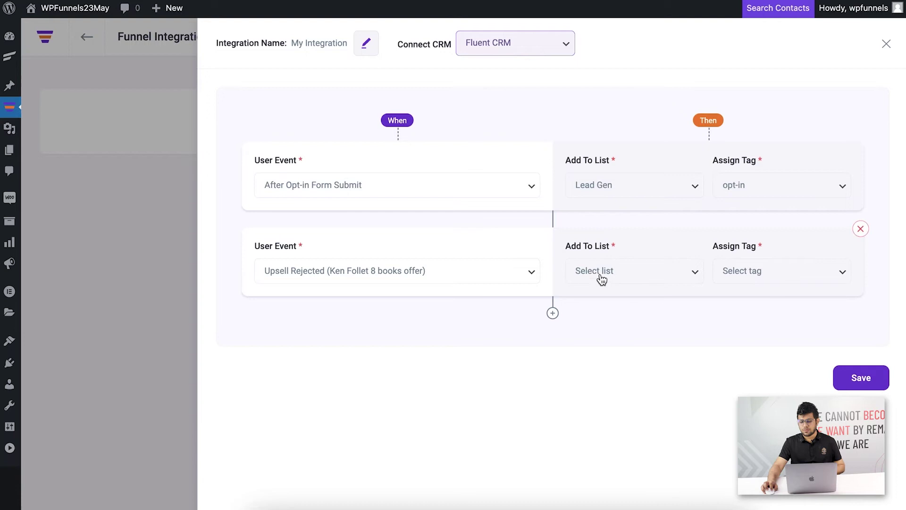
click(659, 282)
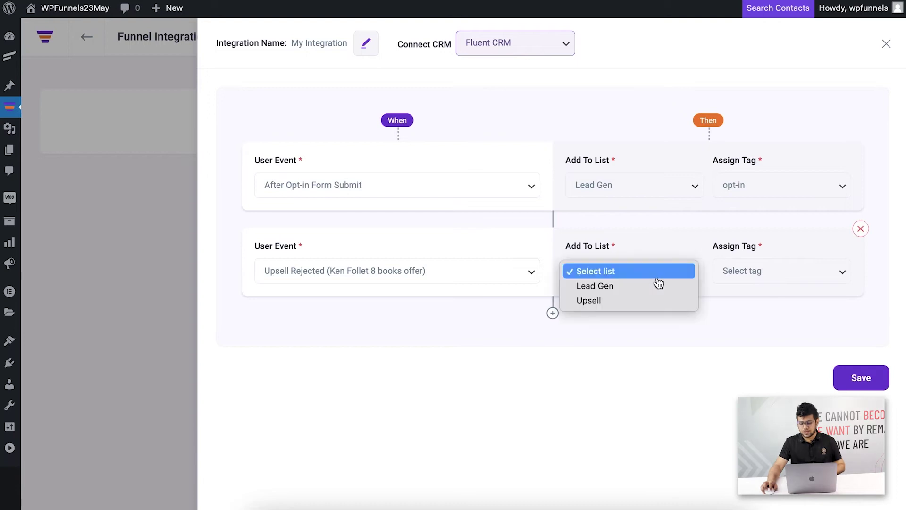
click(639, 304)
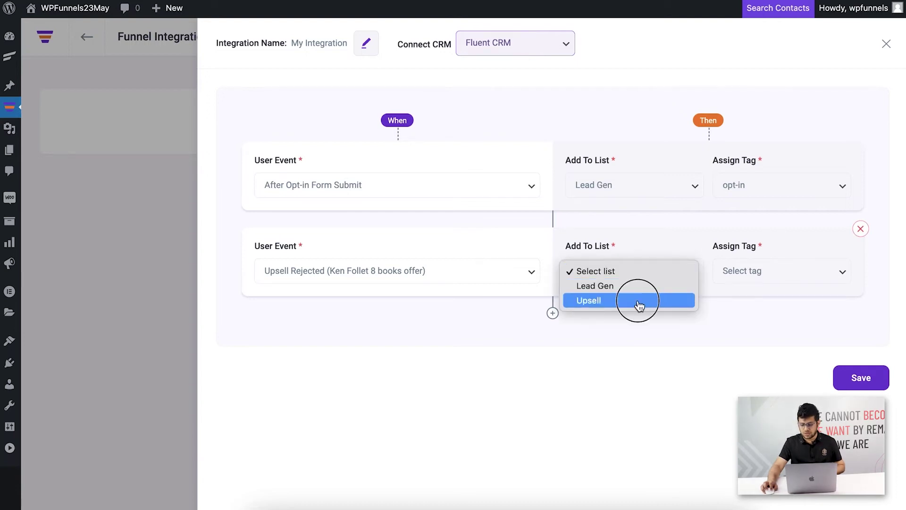
click(745, 278)
click(749, 317)
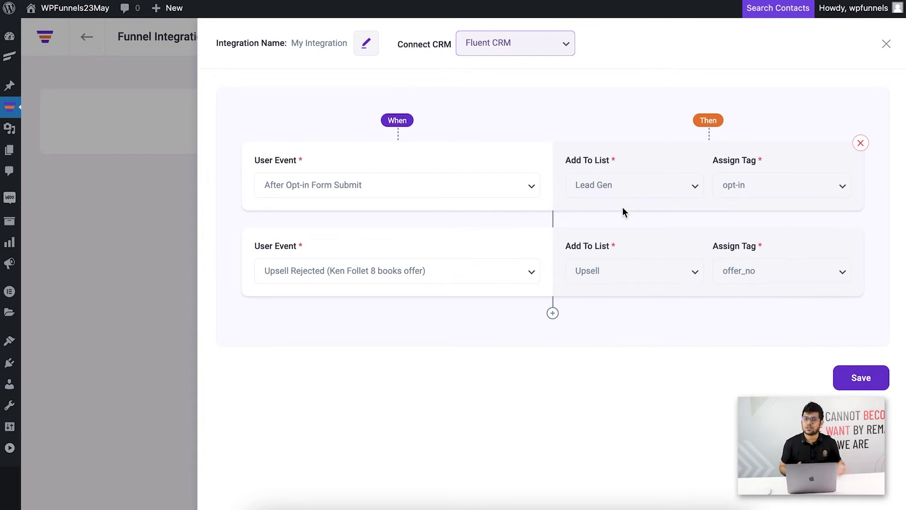
click(857, 379)
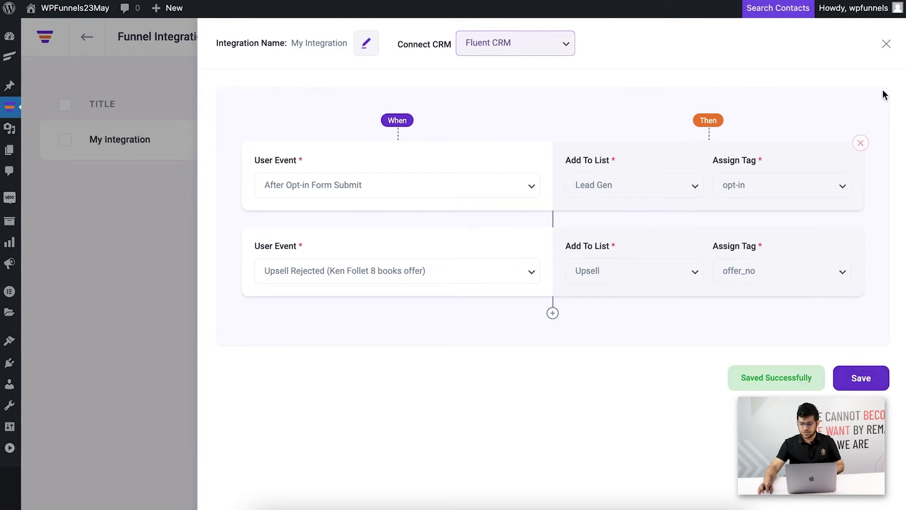
Close the integration, save the Ken Follet Book funnel, and select its Landing step.
click(887, 45)
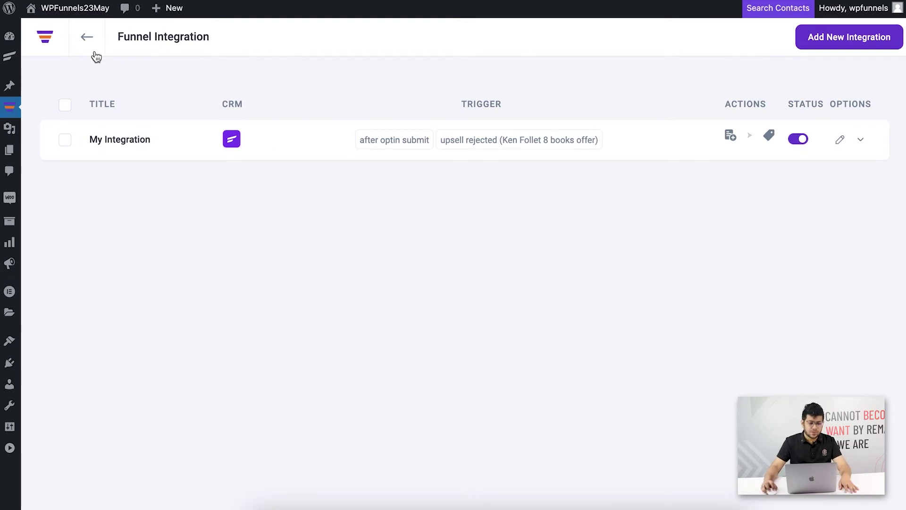
click(86, 40)
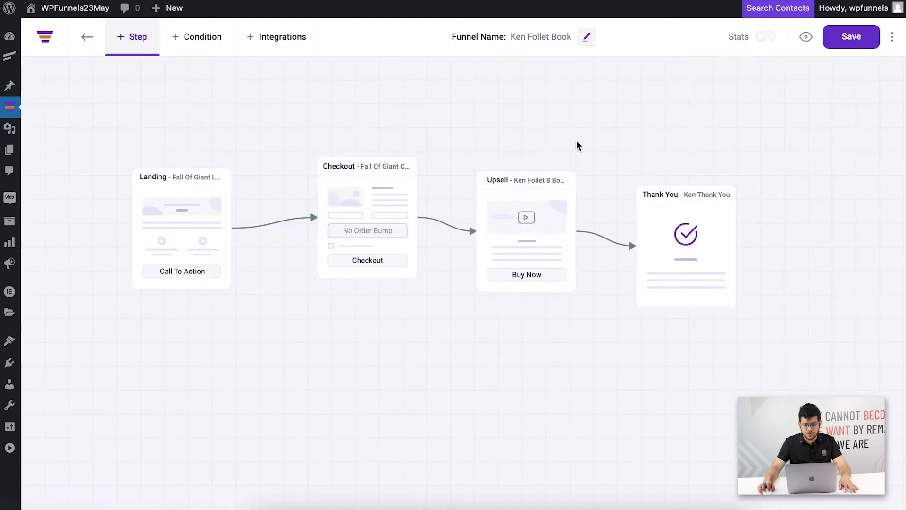
click(852, 36)
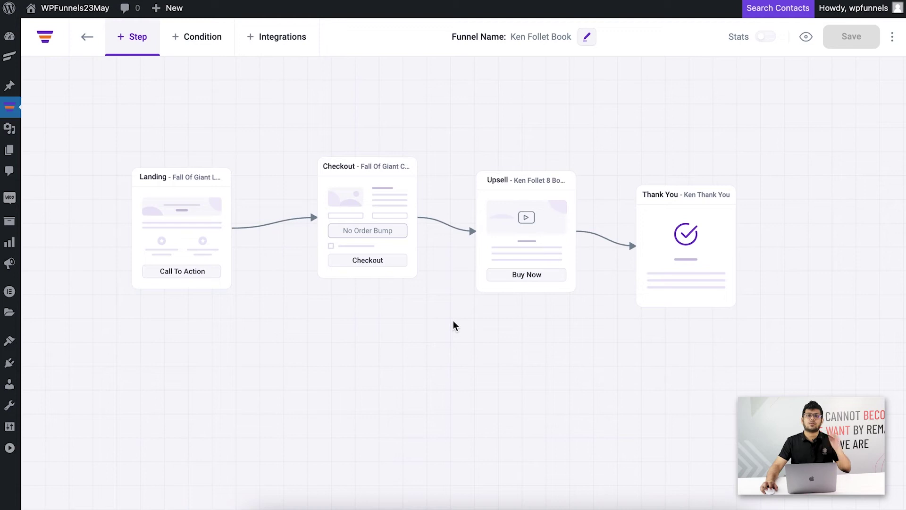
click(207, 215)
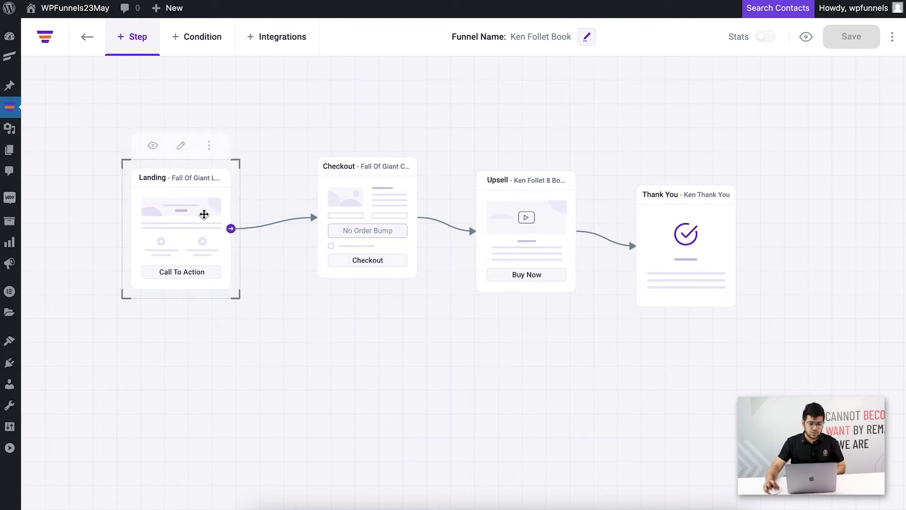
Preview the Landing step and load its URL in a new Incognito window.
click(152, 135)
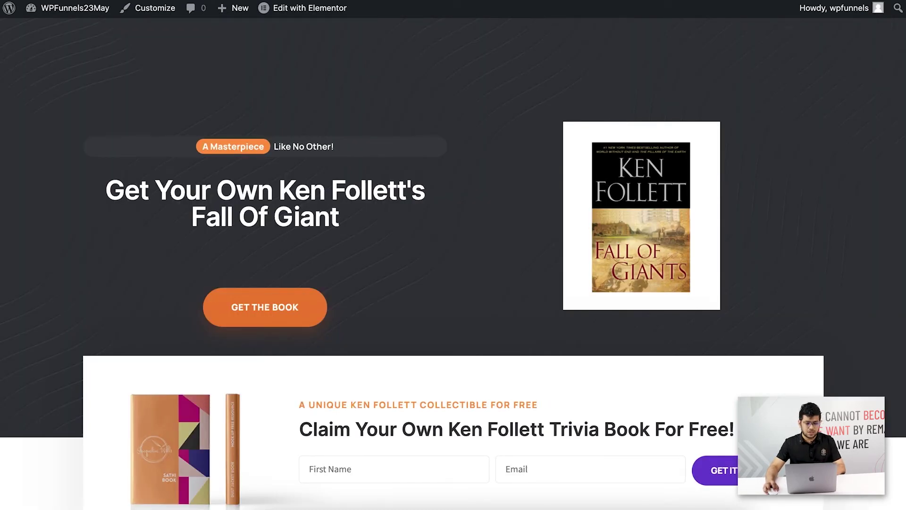
click(892, 3)
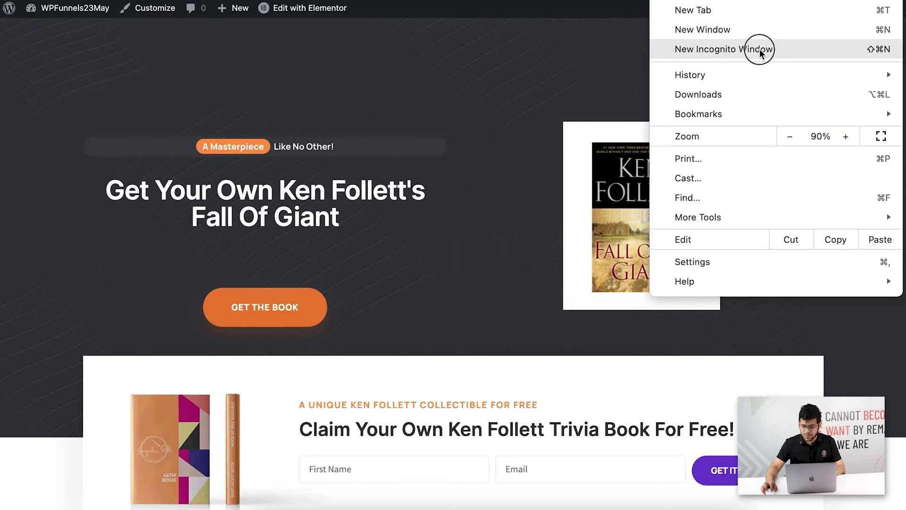
click(760, 50)
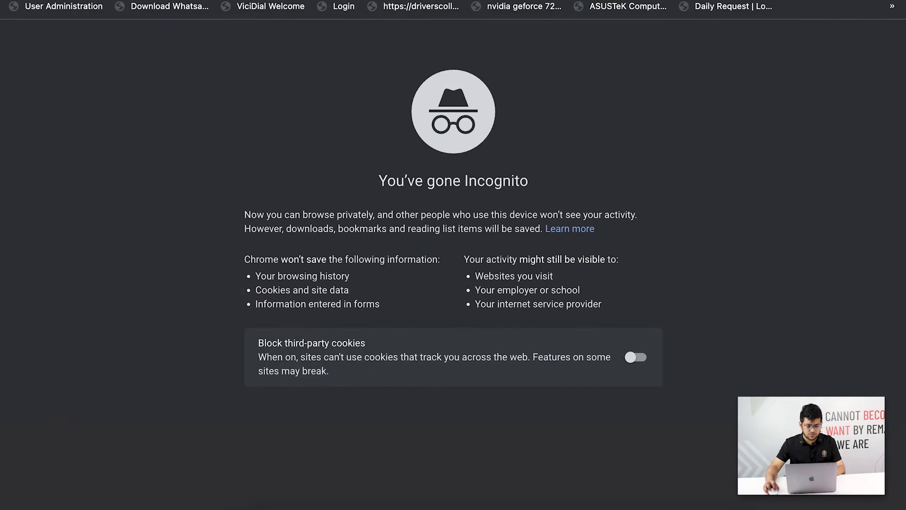
text(http://localhost:10008/fall-of-giant-landing/)
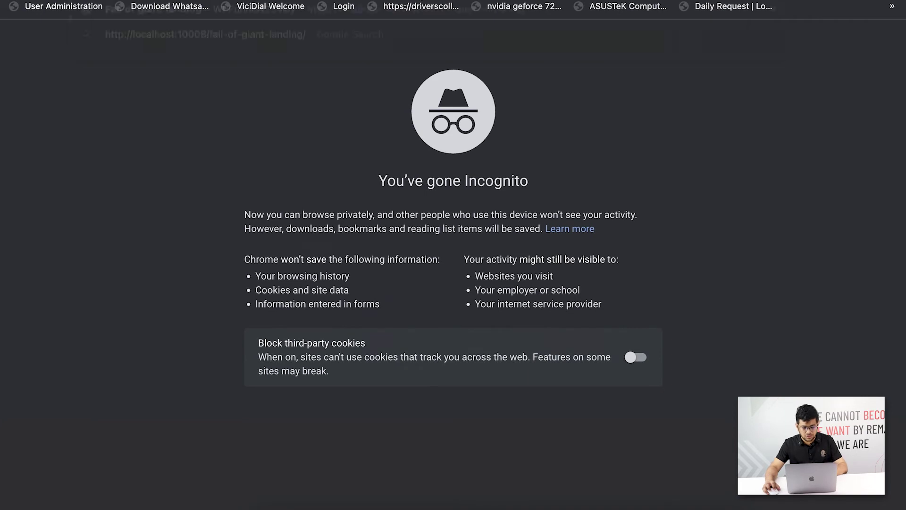
key(Return)
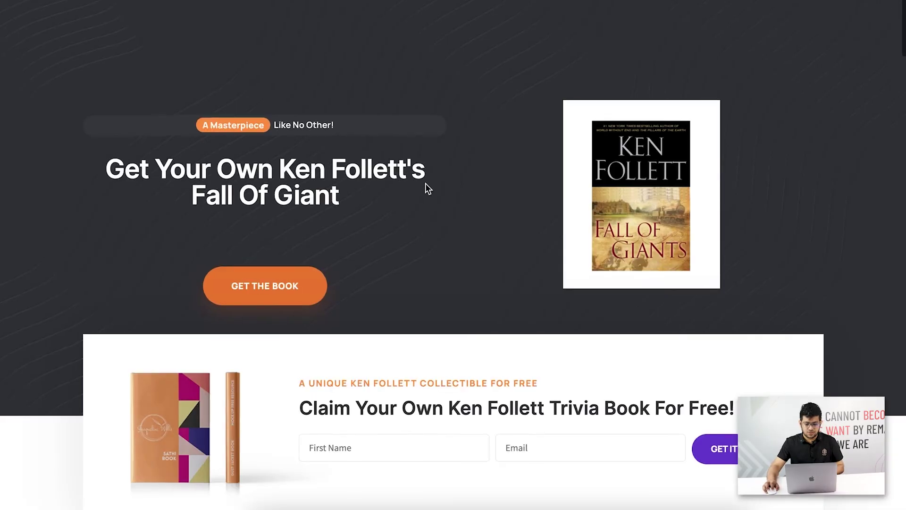
Enter a test name and partial e-mail in the opt-in form, glancing at the CRM contacts list.
scroll(426, 184, down, 4)
click(356, 252)
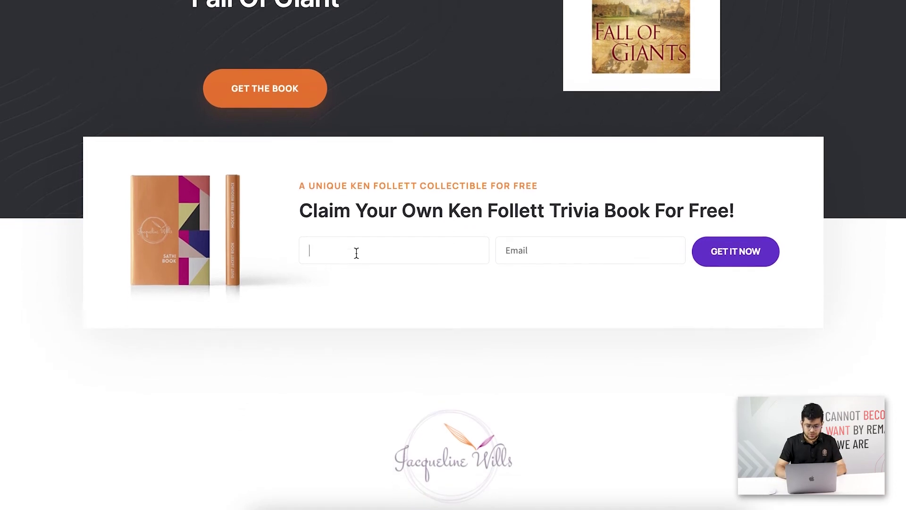
text(C S Su)
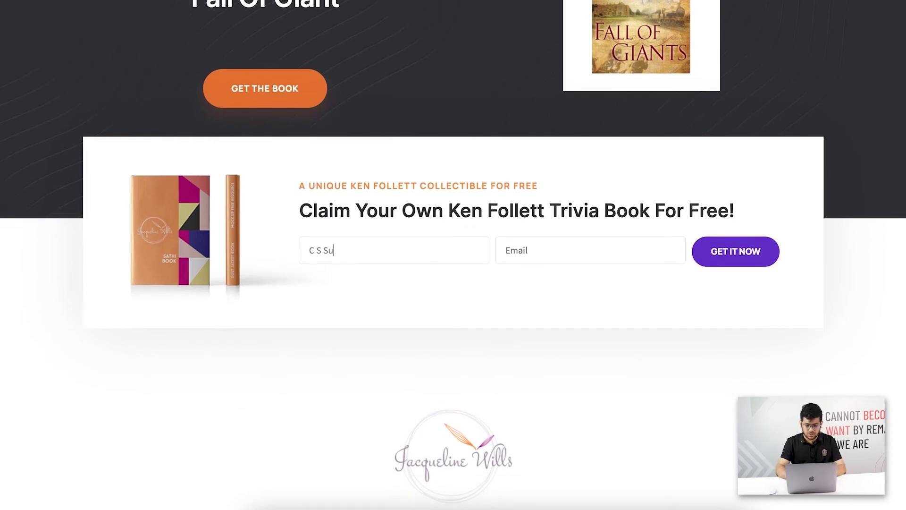
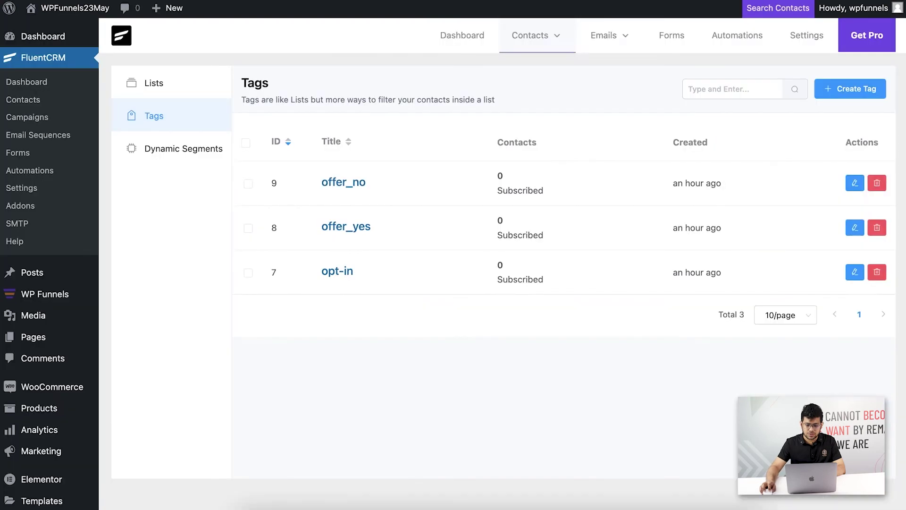
mouse_move(556, 34)
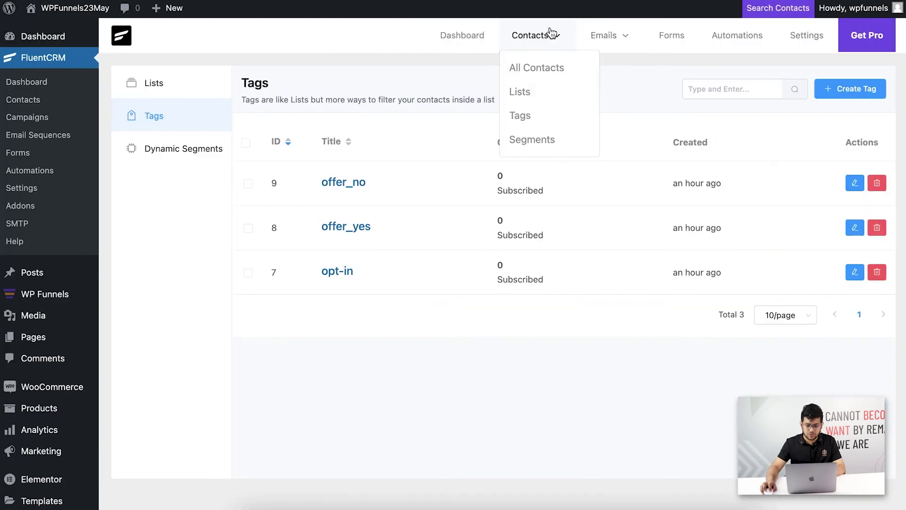
click(519, 68)
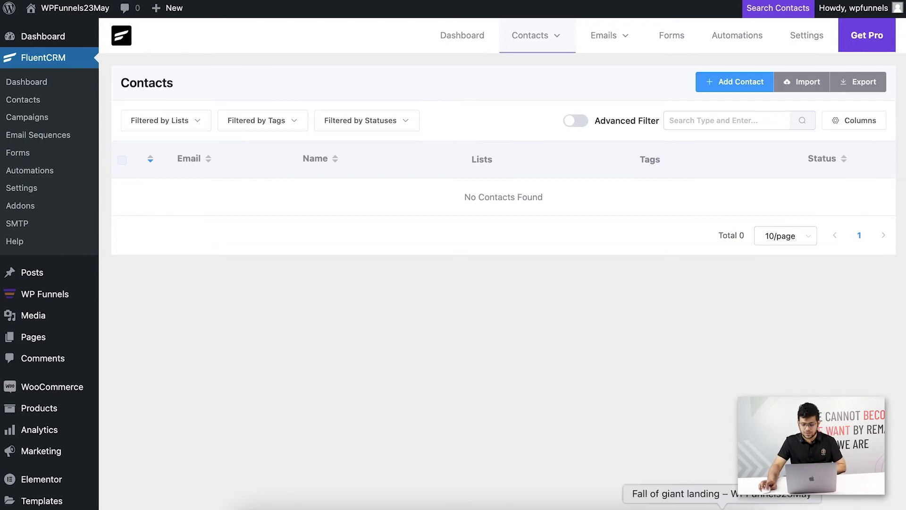
click(723, 505)
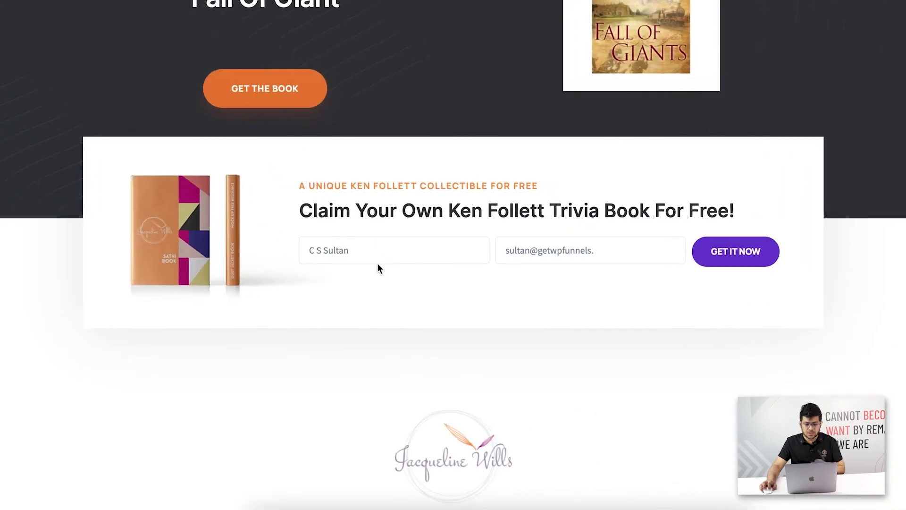
Finish the e-mail with 'com', submit the form via GET IT NOW, and scroll back up.
click(636, 245)
text(com)
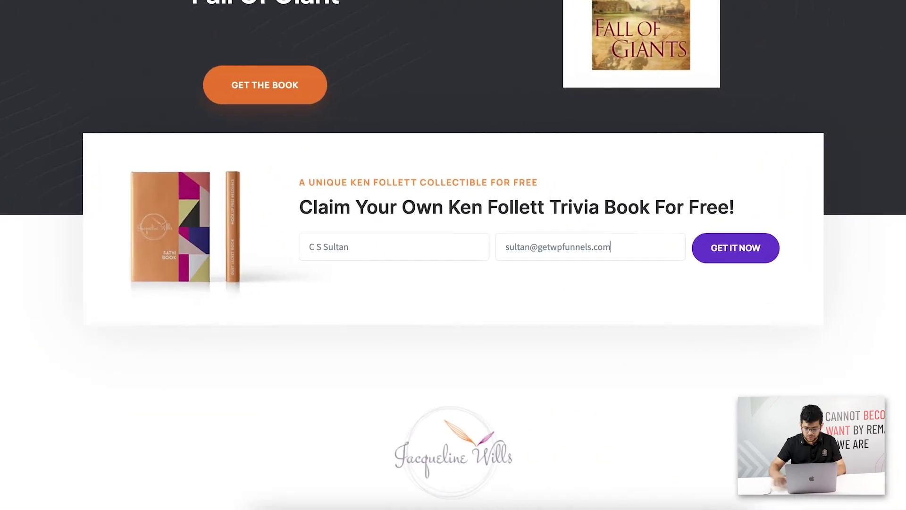
click(729, 259)
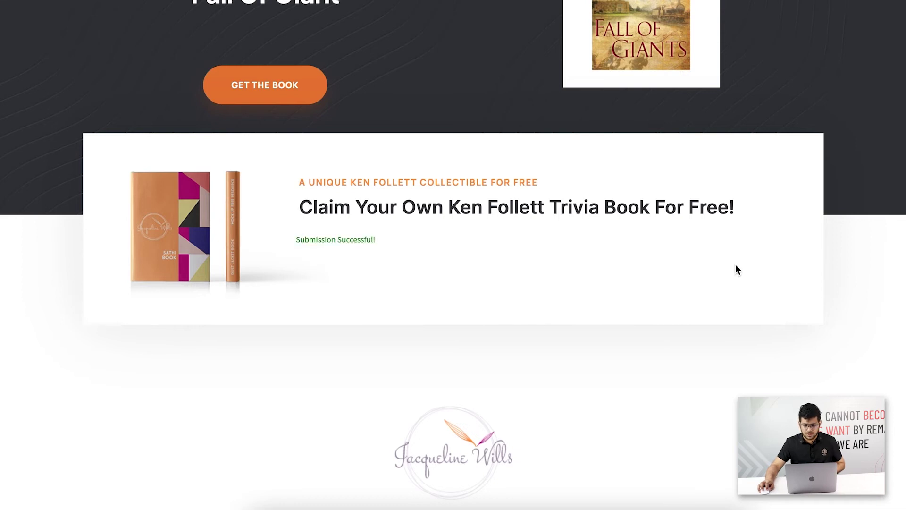
scroll(438, 254, up, 3)
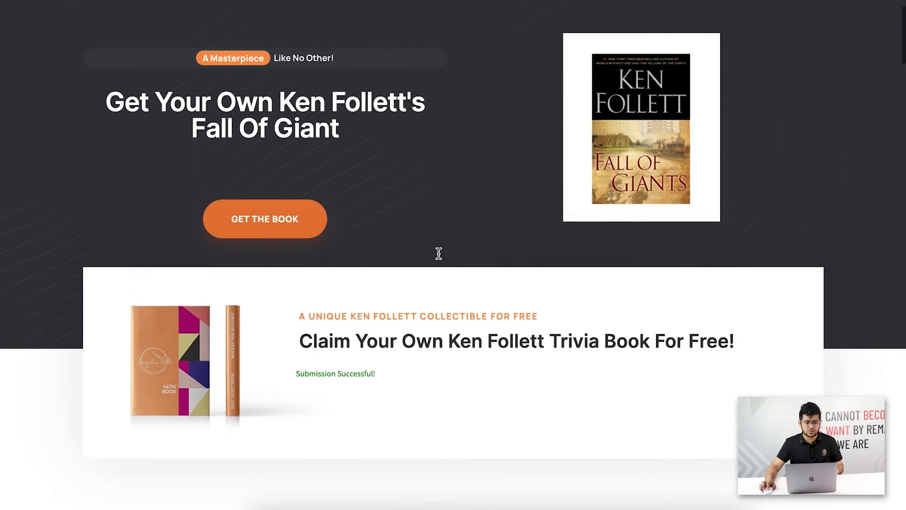
scroll(438, 253, up, 2)
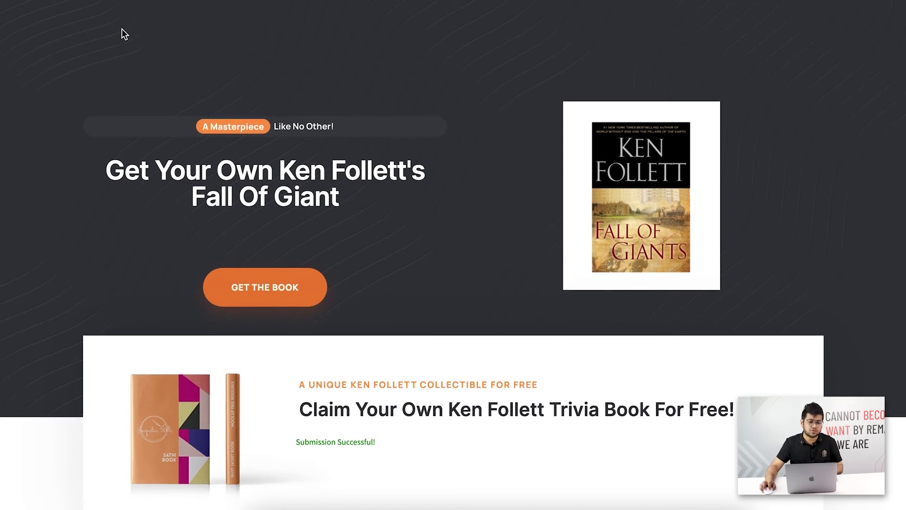
Verify in FluentCRM Contacts that the test contact is Subscribed in Lead Gen with tag opt-in.
key(ctrl+Tab)
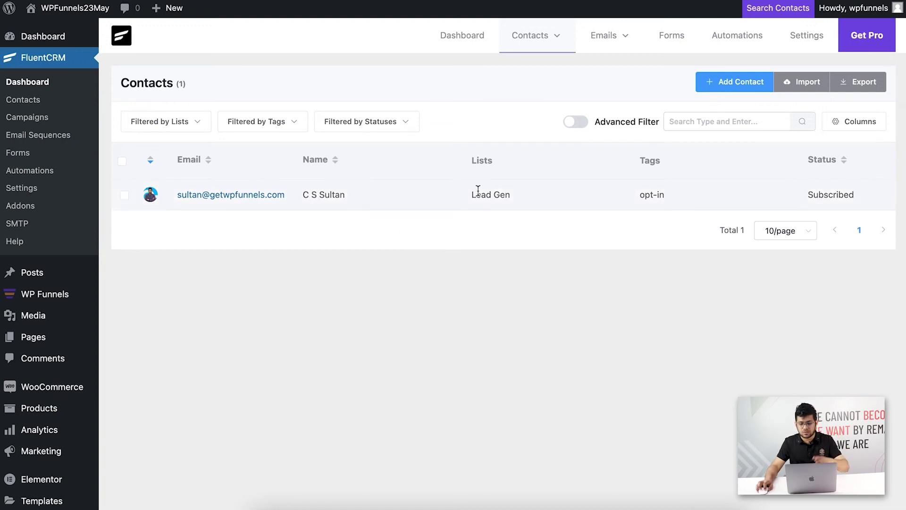
drag(482, 195, 511, 196)
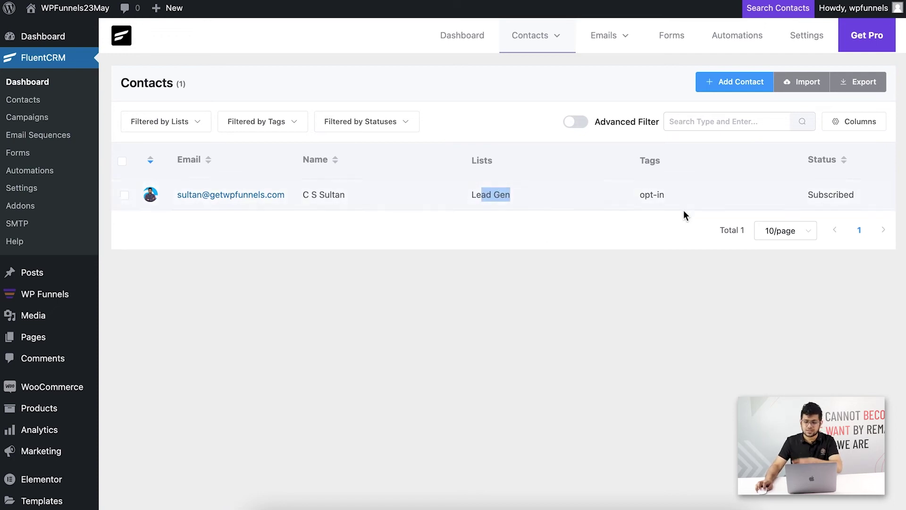
click(598, 238)
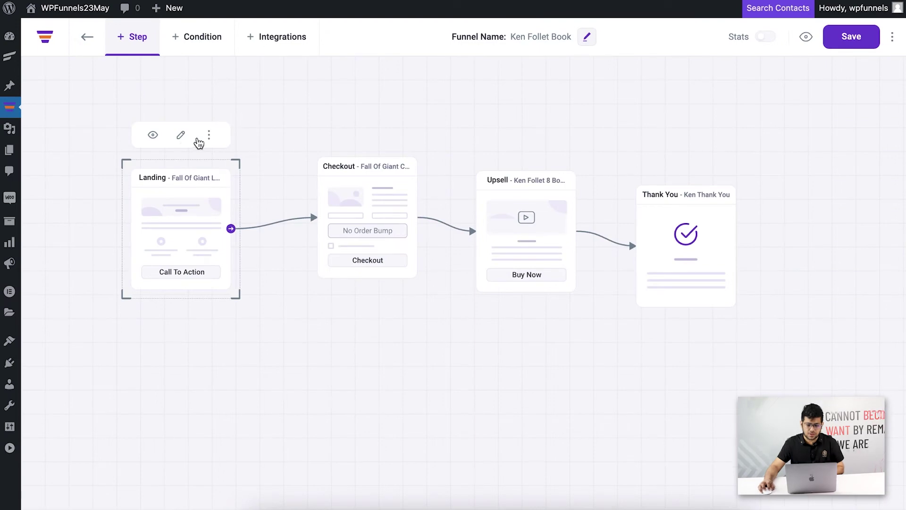
Preview the Landing step again and load its URL in a fresh Incognito window.
click(152, 135)
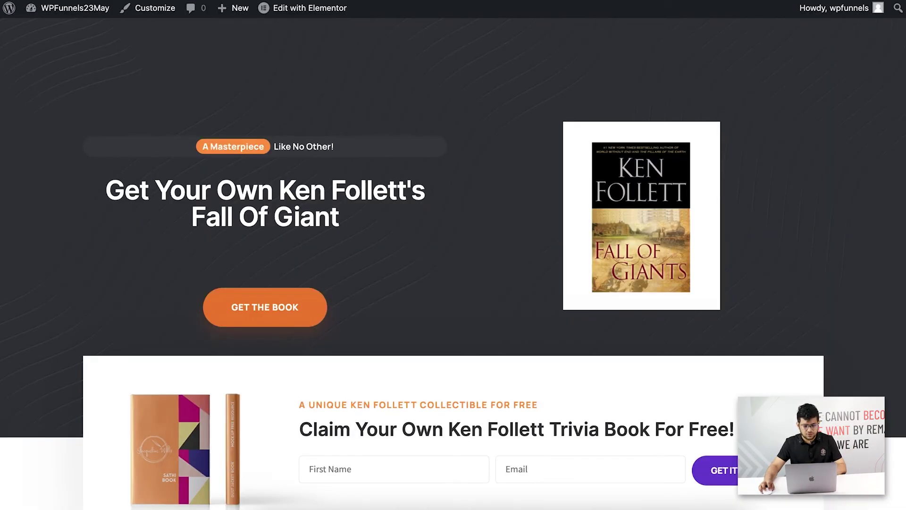
click(894, 1)
click(729, 50)
text(http://localhost:10008/fall-of-giant-landing/)
key(Return)
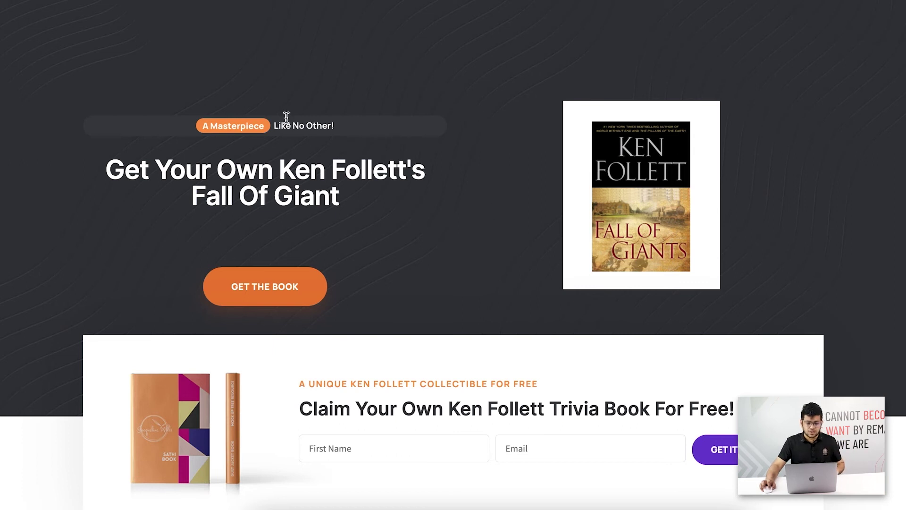
Go to the book's checkout via GET THE BOOK and enter a test first and last name.
click(291, 297)
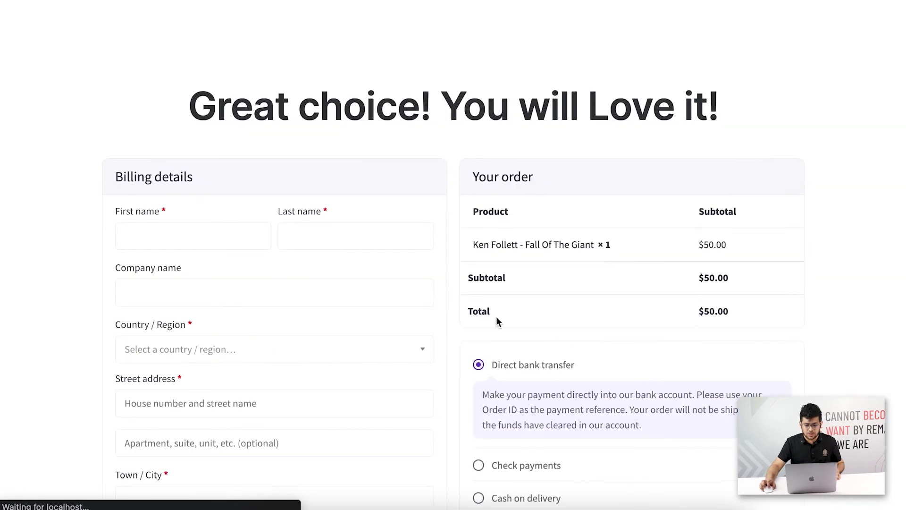
scroll(514, 330, down, 2)
scroll(486, 310, up, 2)
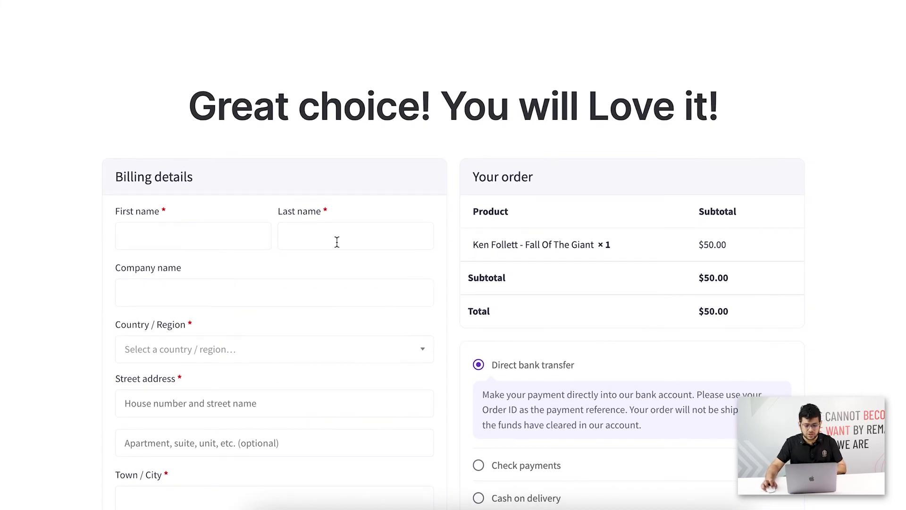
click(203, 232)
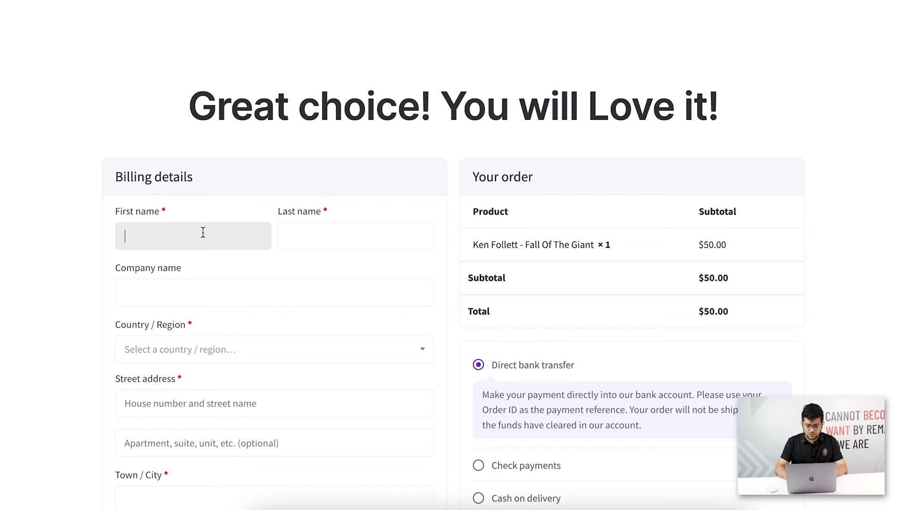
text(N)
key(BackSpace)
text(John)
key(Tab)
text(Doe)
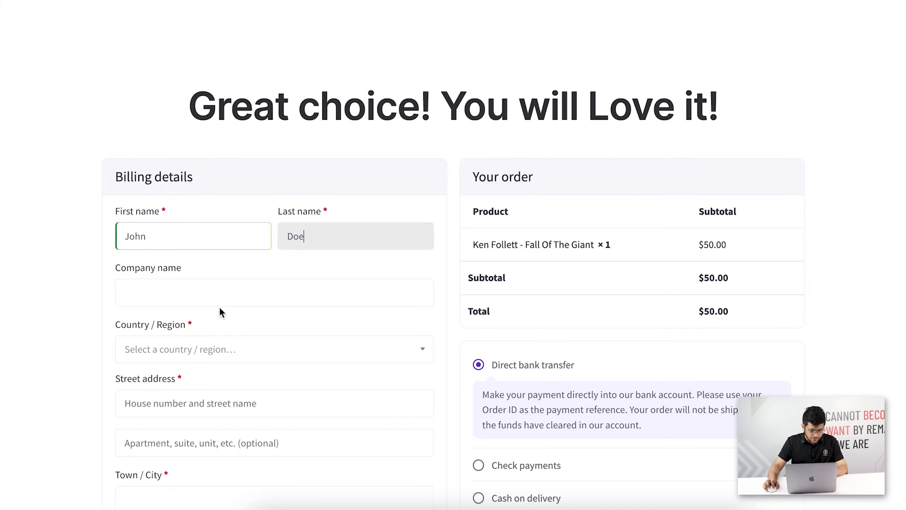
Set Country / Region to United States (US) and street address to '1 Main St'.
scroll(211, 330, down, 1)
click(200, 299)
text(unit)
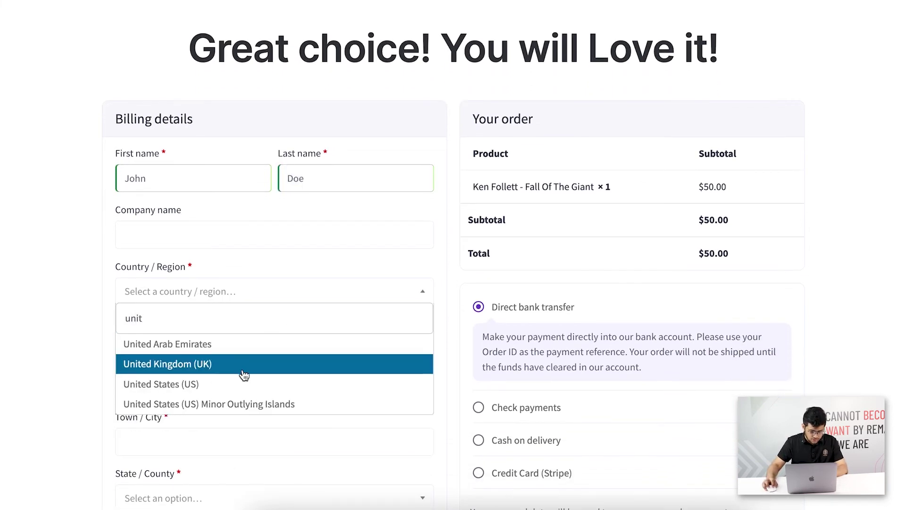
click(228, 381)
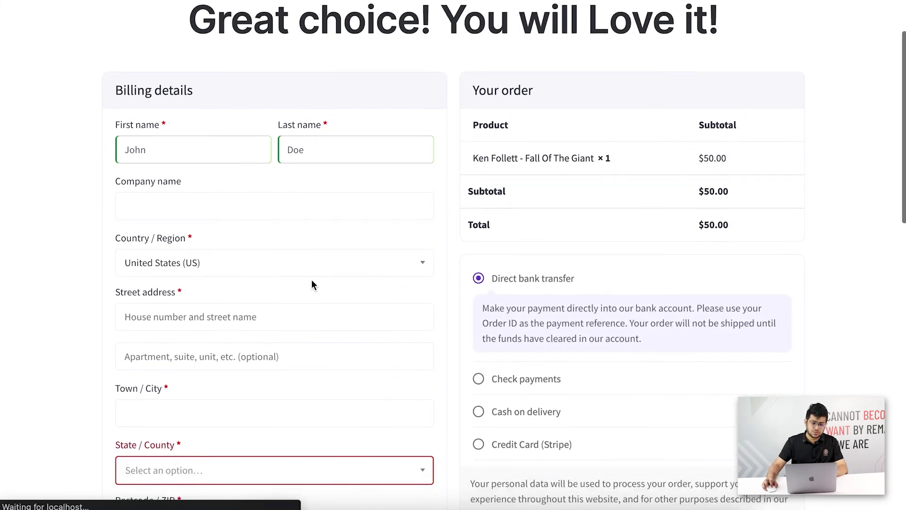
scroll(314, 283, down, 1)
click(251, 281)
text(1 Main)
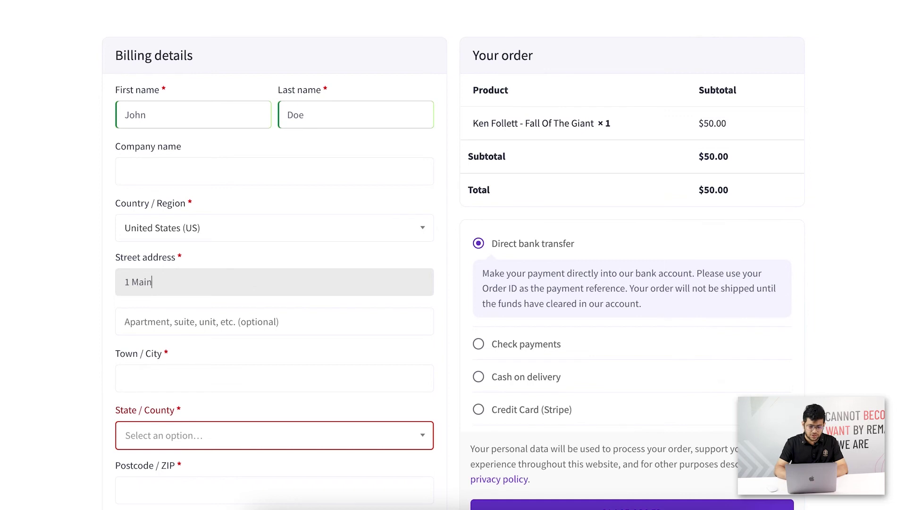
text( St)
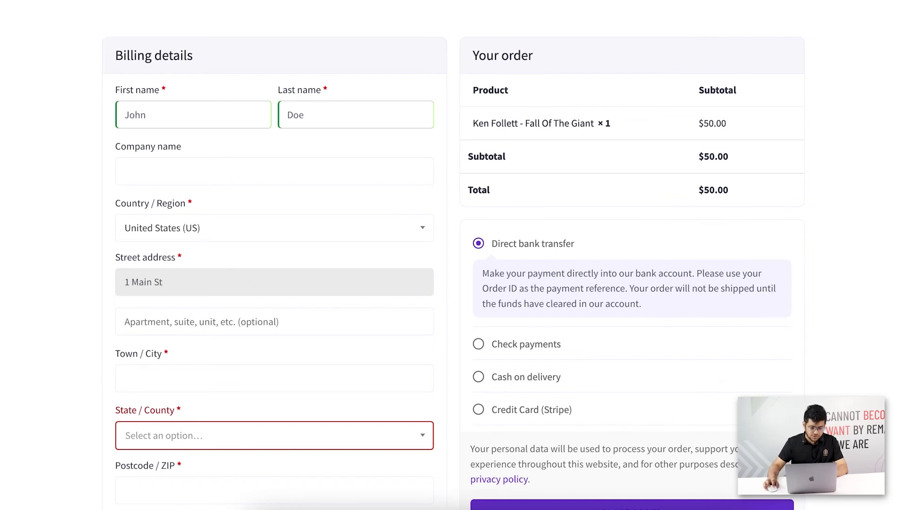
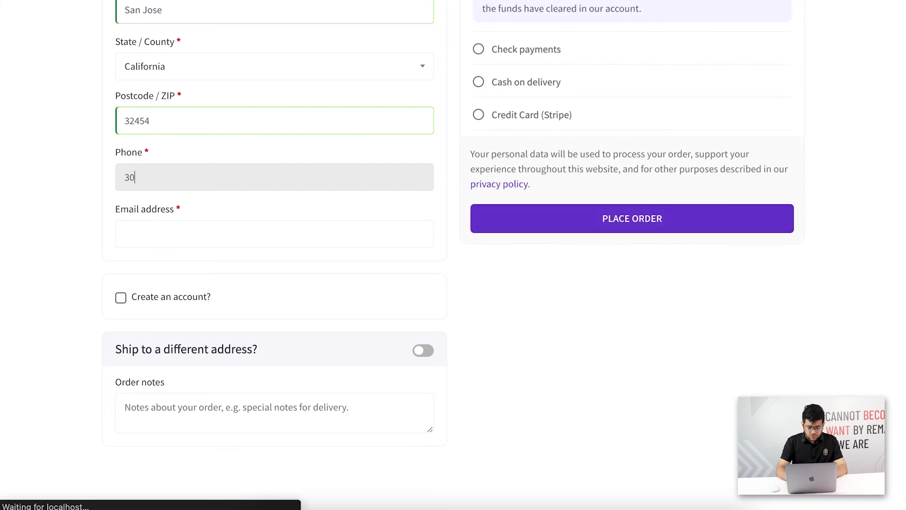
Fill in the buyer's phone number and e-mail address on the checkout form.
text(1231314)
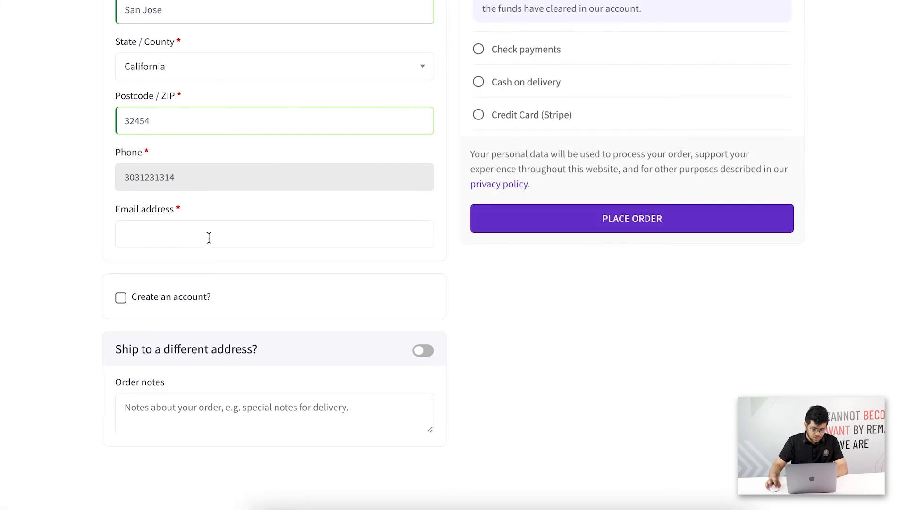
click(209, 238)
scroll(212, 253, down, 1)
scroll(211, 253, up, 10)
scroll(614, 254, down, 5)
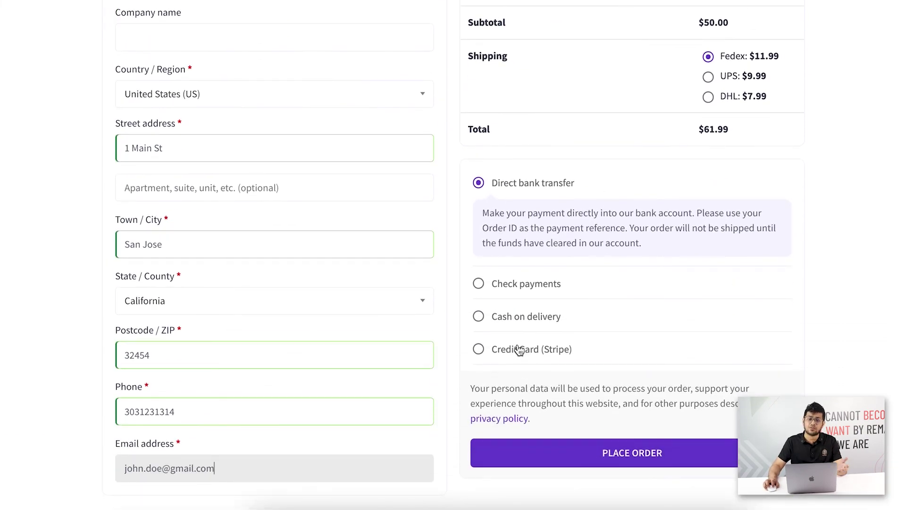
Pay by Credit Card (Stripe) with the test card, expiry 11/29, CVC 123, and place the order.
click(512, 350)
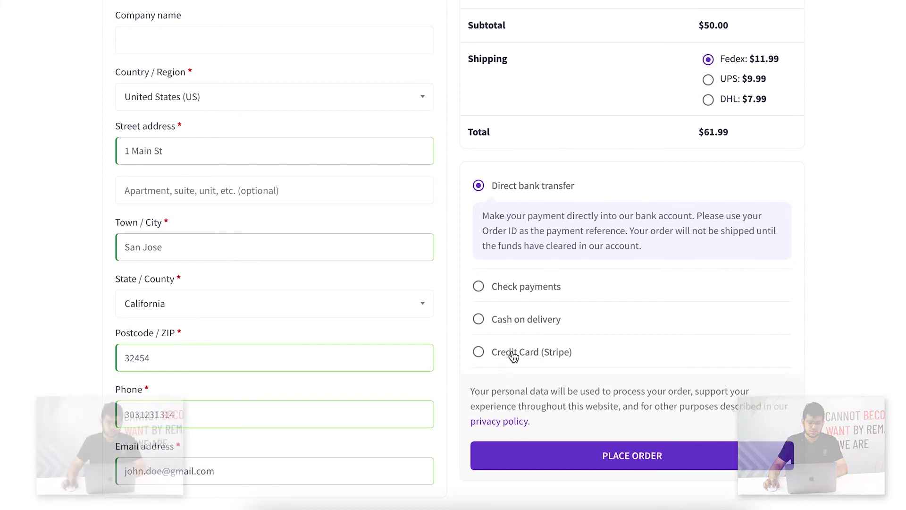
double_click(638, 329)
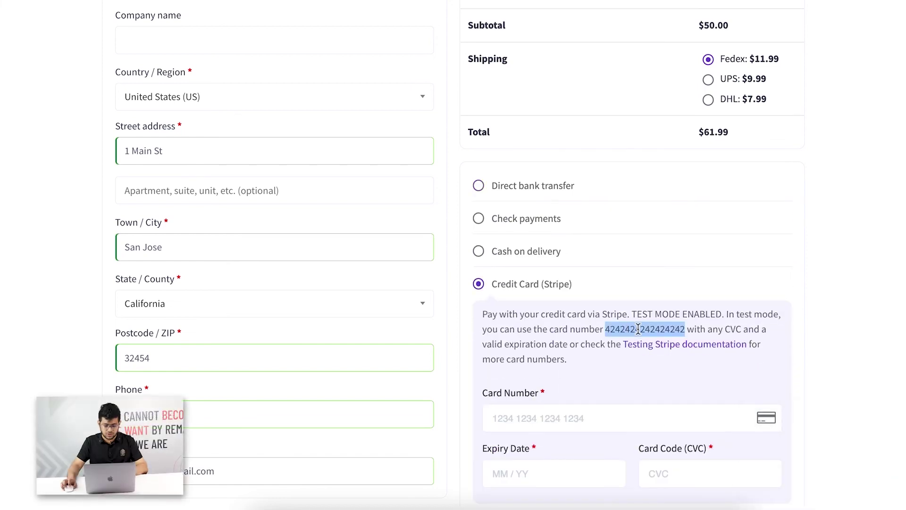
click(579, 414)
key(super+v)
scroll(588, 392, down, 2)
scroll(560, 400, down, 1)
click(560, 338)
text(11 / 29)
click(673, 341)
text(123)
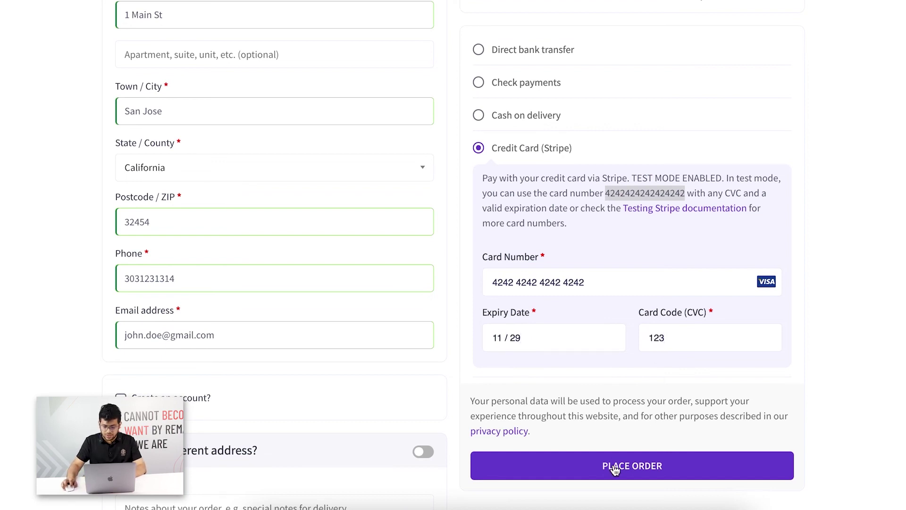
click(615, 467)
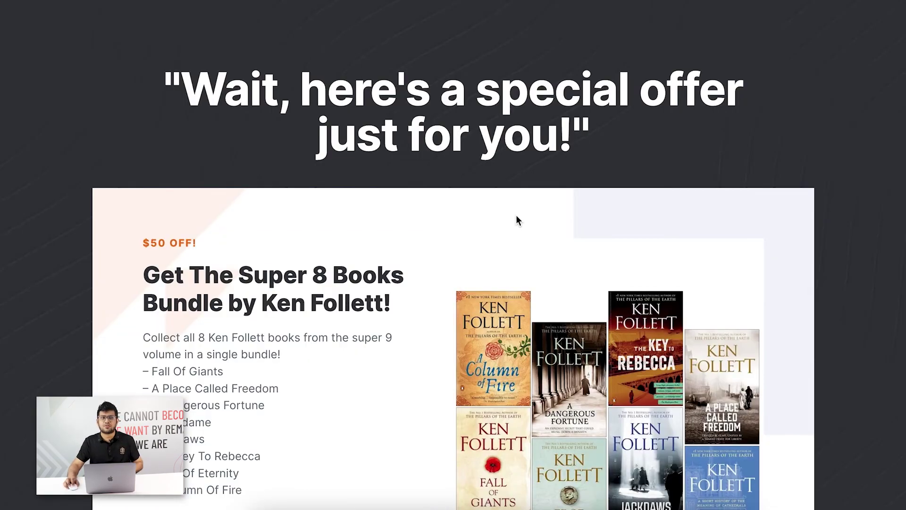
Decline the Ken Follett book bundle upsell, then reload FluentCRM Contacts to show the new buyer.
scroll(505, 212, down, 3)
scroll(505, 211, down, 1)
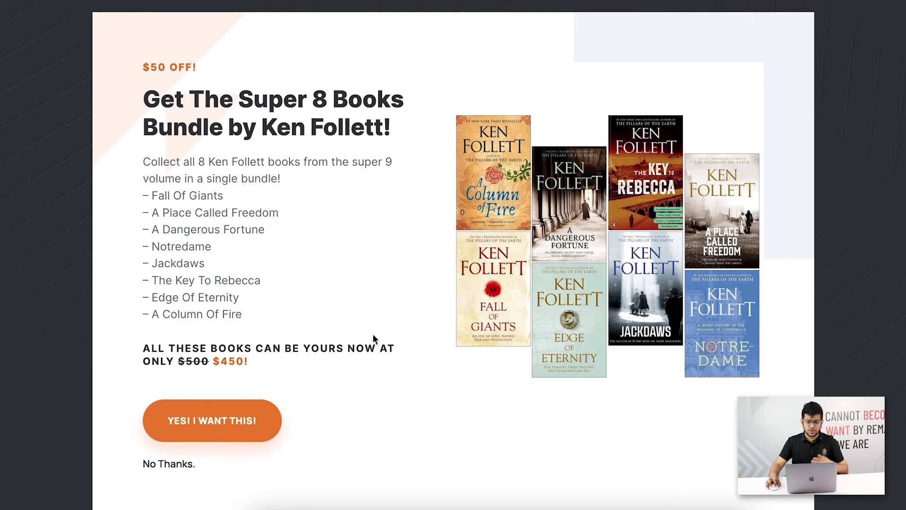
click(174, 465)
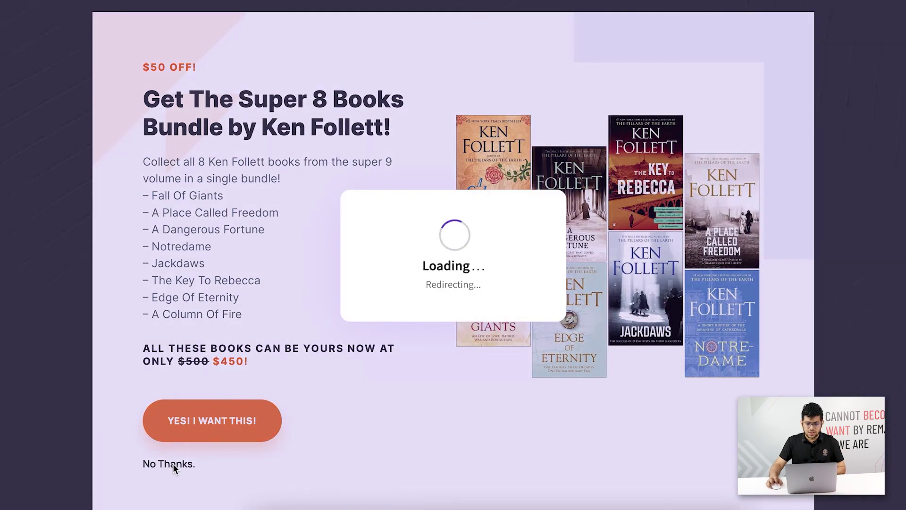
scroll(650, 341, down, 5)
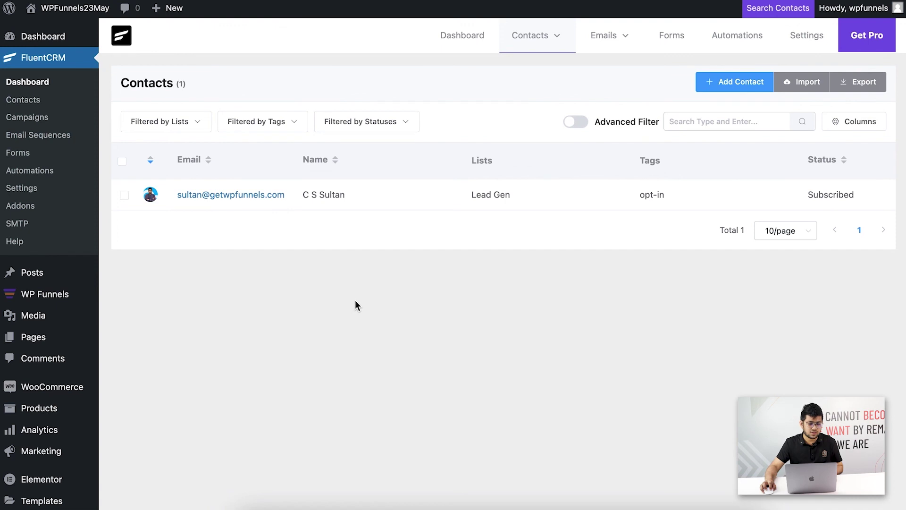
key(super+r)
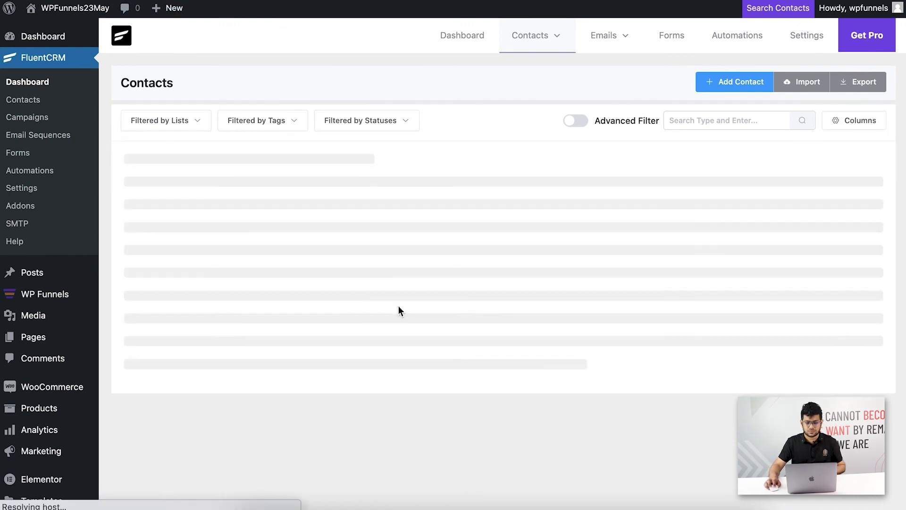